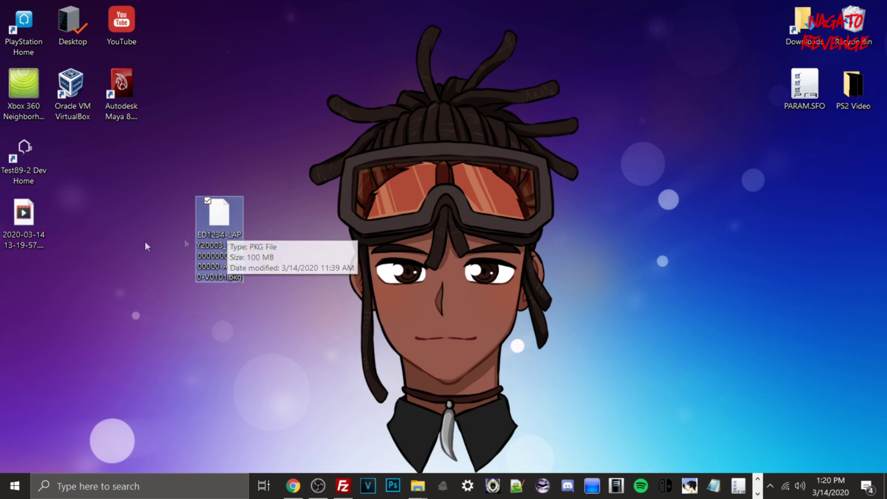
Show the contents of the 500GB HDD (F:) drive in File Explorer
{"action": "left_click_drag", "start_coordinate": [230, 207], "coordinate": [329, 158]}
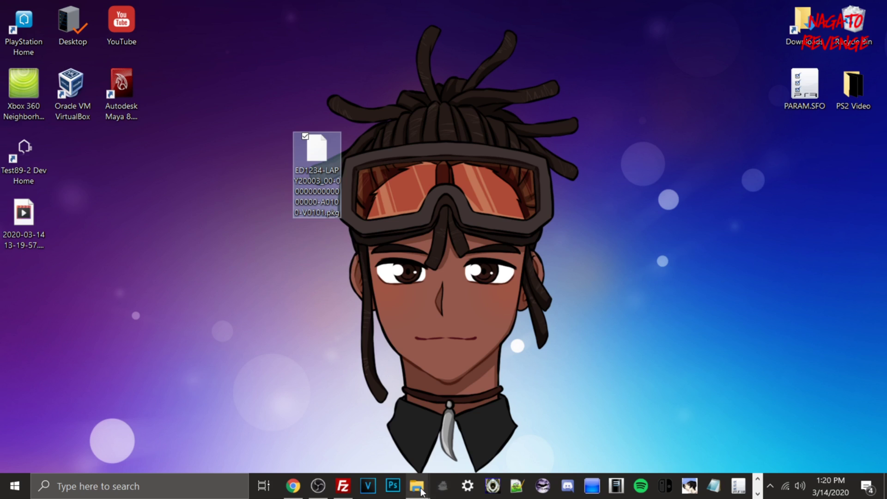
{"action": "mouse_move", "coordinate": [421, 492]}
{"action": "left_click", "coordinate": [292, 428]}
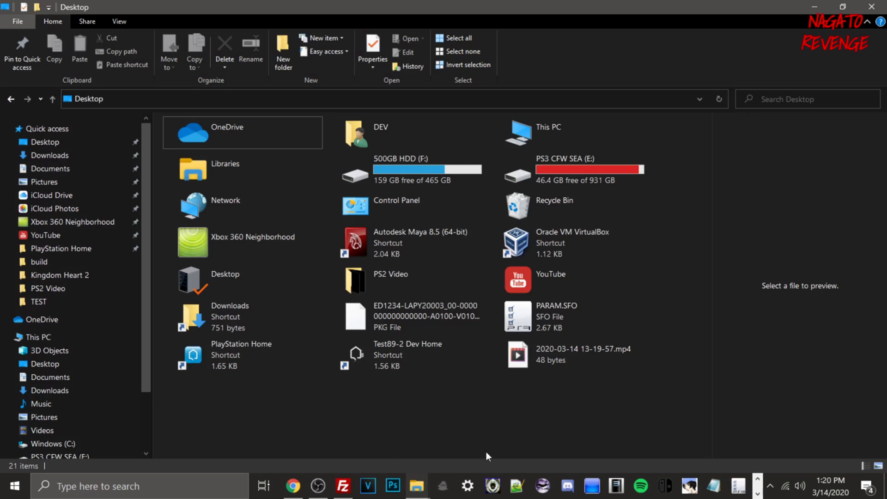
{"action": "scroll", "coordinate": [56, 342], "scroll_direction": "down", "scroll_amount": 2}
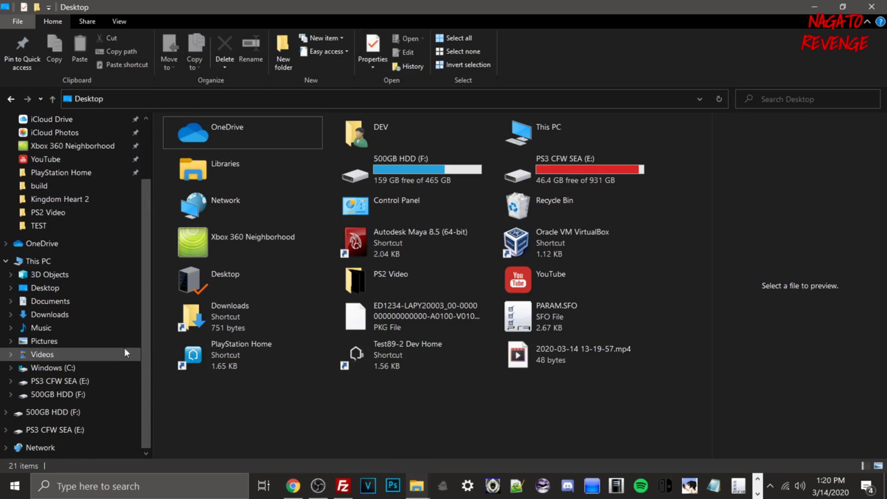
{"action": "left_click", "coordinate": [76, 418]}
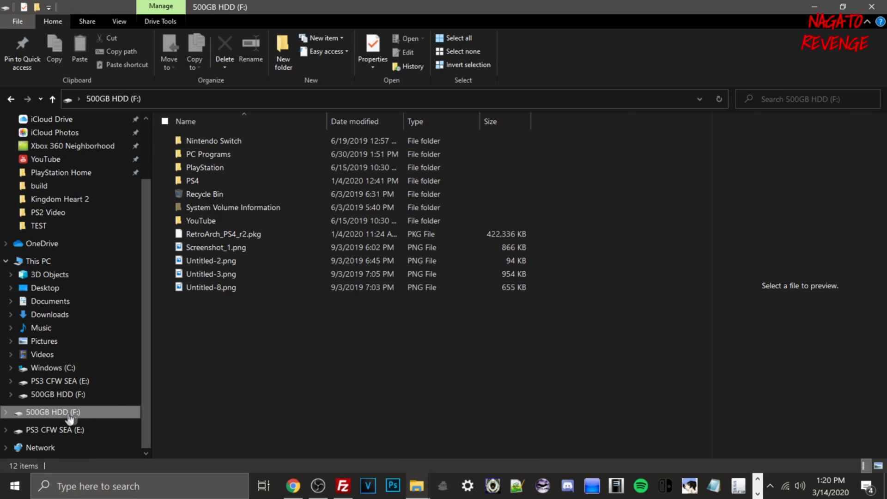
{"action": "double_click", "coordinate": [248, 7]}
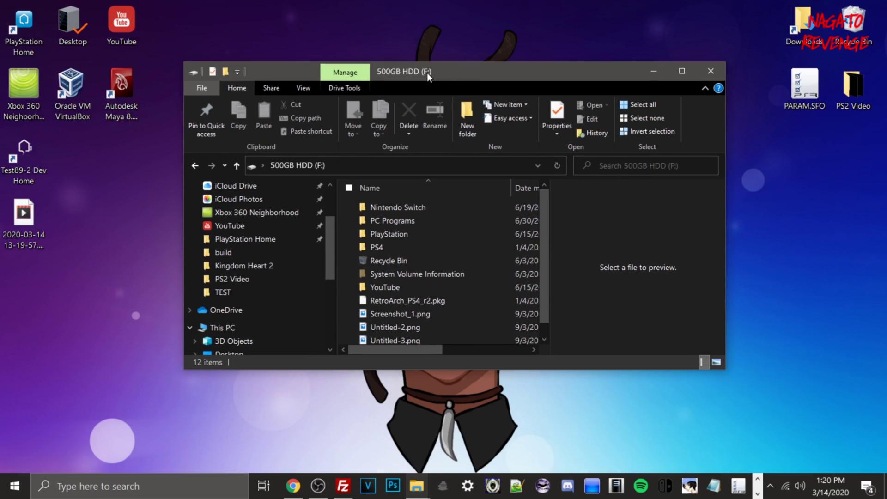
{"action": "left_click", "coordinate": [683, 71]}
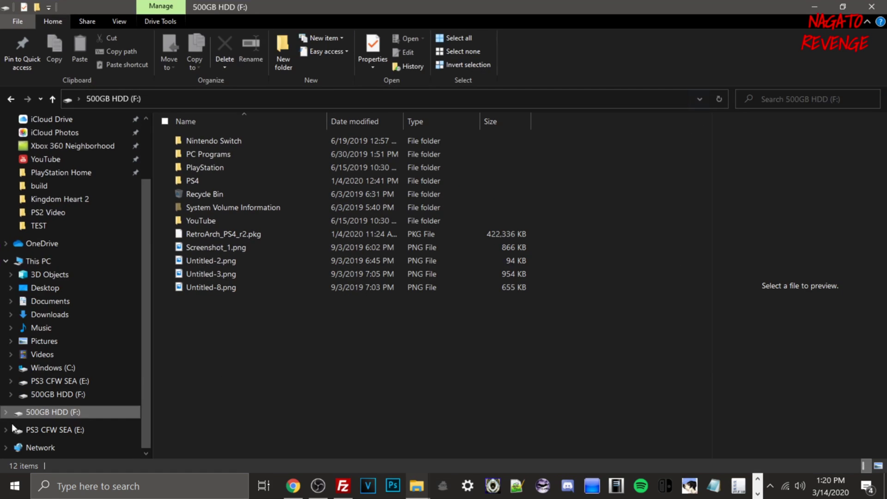
Check the file system of the 500GB HDD (F:) drive in its properties
{"action": "right_click", "coordinate": [70, 420]}
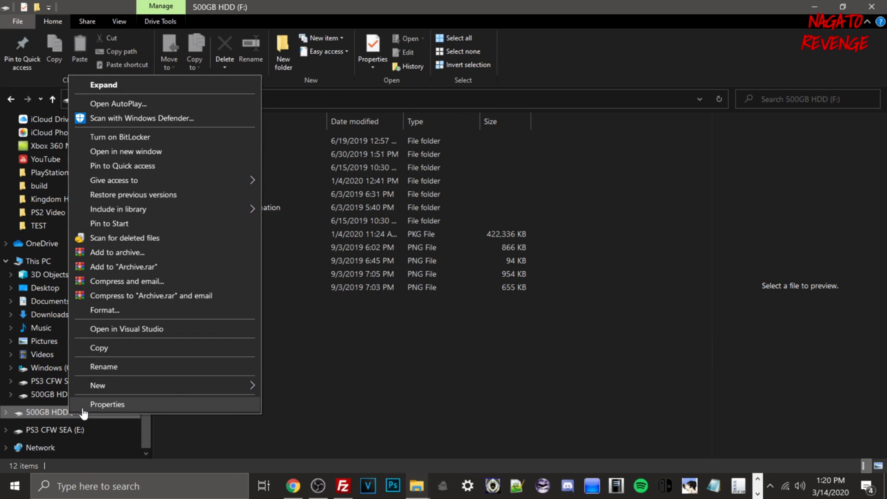
{"action": "left_click", "coordinate": [84, 409]}
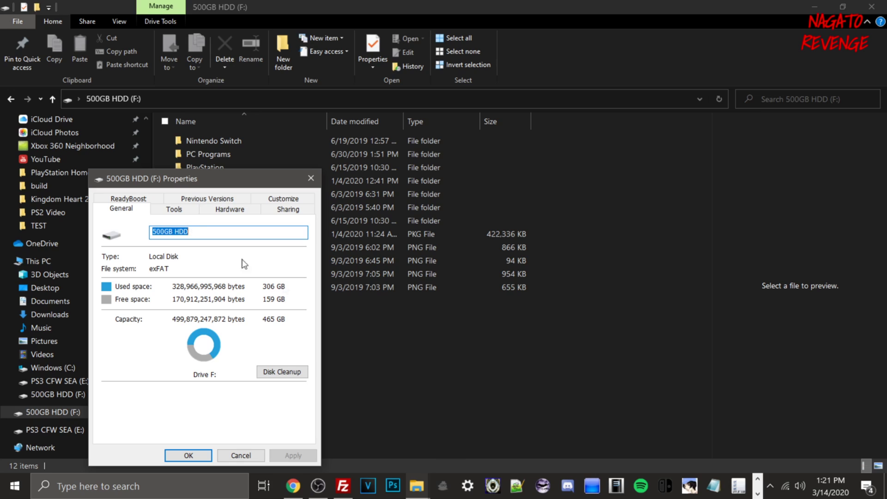
{"action": "left_click", "coordinate": [243, 454]}
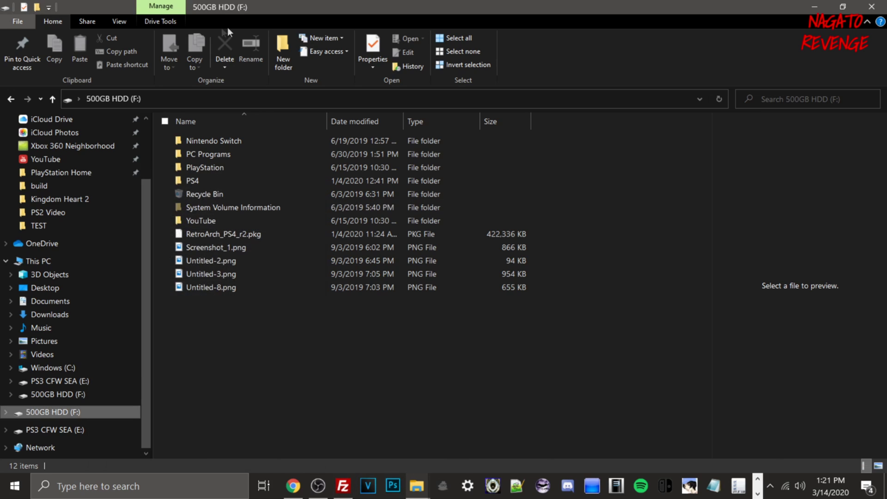
{"action": "right_click", "coordinate": [77, 416]}
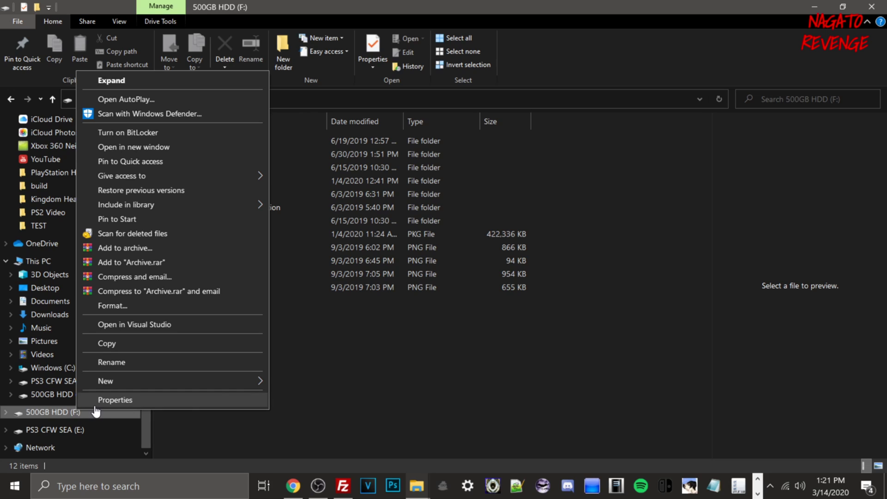
{"action": "left_click", "coordinate": [329, 417]}
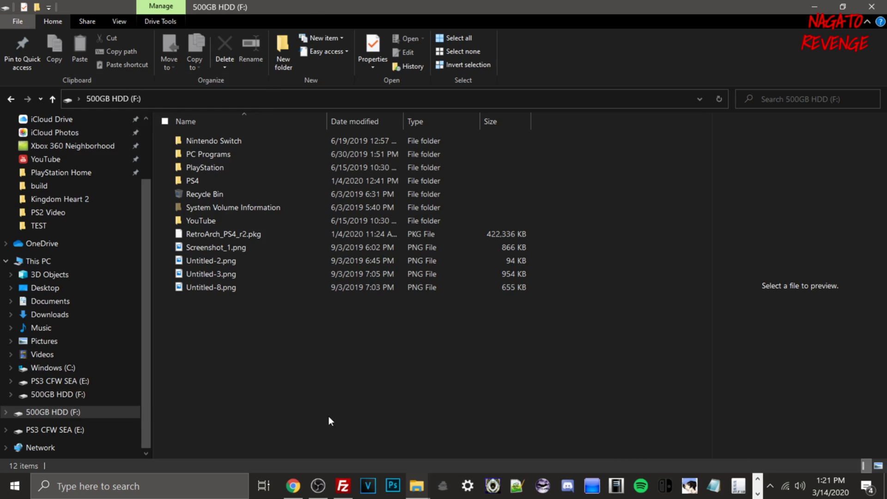
{"action": "right_click", "coordinate": [92, 412]}
{"action": "left_click", "coordinate": [121, 400]}
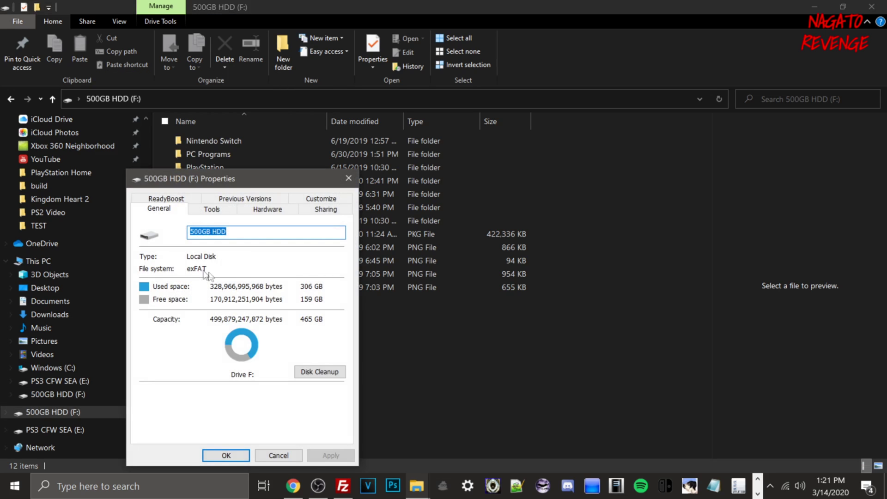
{"action": "left_click", "coordinate": [283, 456]}
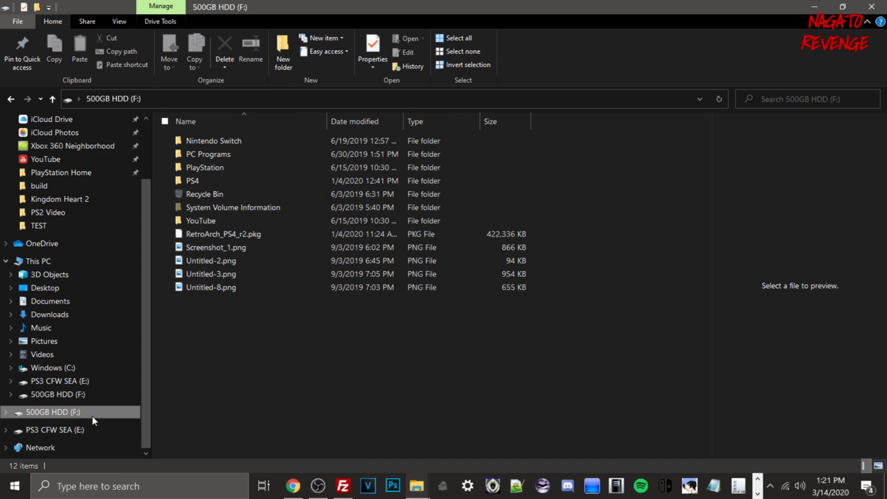
Configure a format of the 500GB HDD (F:) drive with the exFAT file system and default allocation size
{"action": "right_click", "coordinate": [93, 416]}
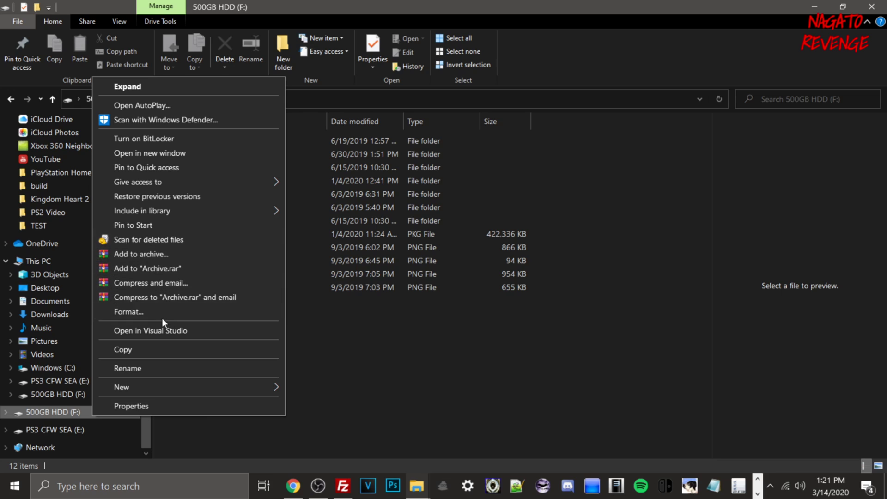
{"action": "key", "text": "Escape"}
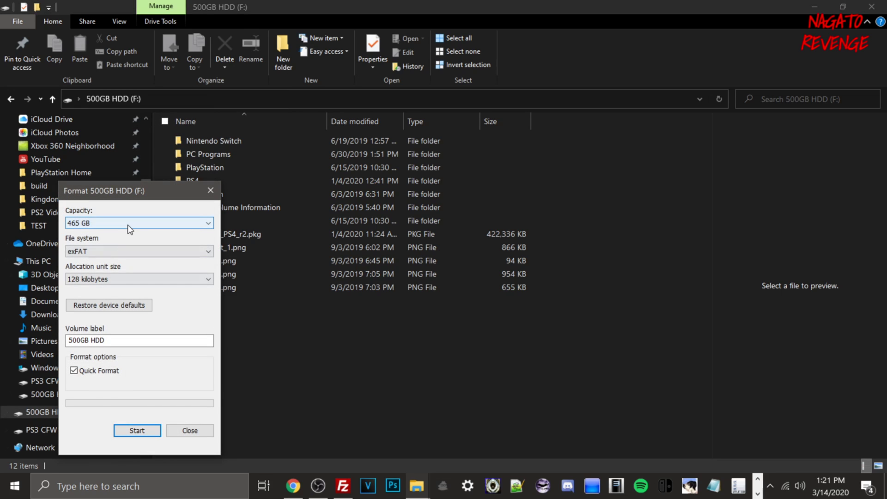
{"action": "left_click", "coordinate": [128, 225]}
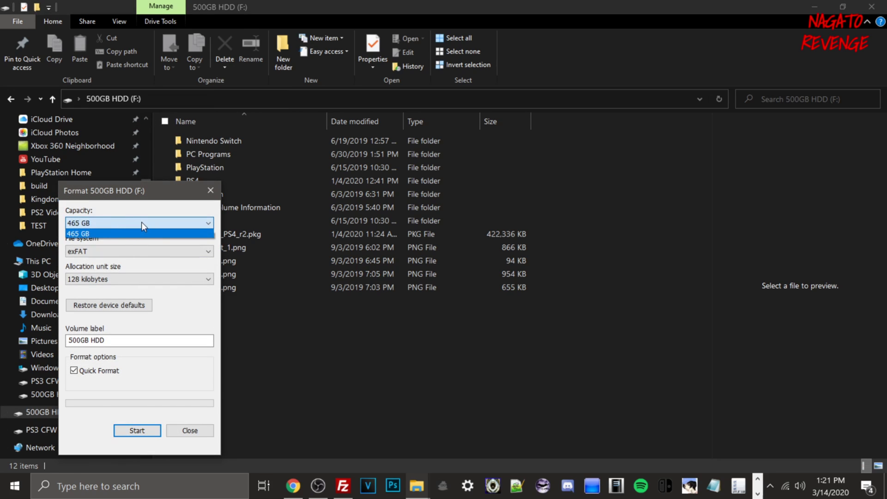
{"action": "left_click", "coordinate": [141, 224]}
{"action": "left_click", "coordinate": [117, 252]}
{"action": "left_click", "coordinate": [117, 259]}
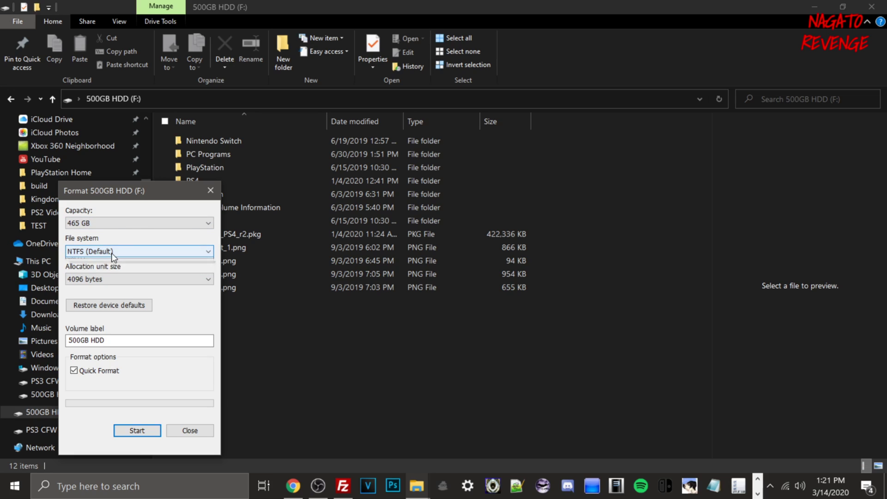
{"action": "left_click", "coordinate": [81, 269]}
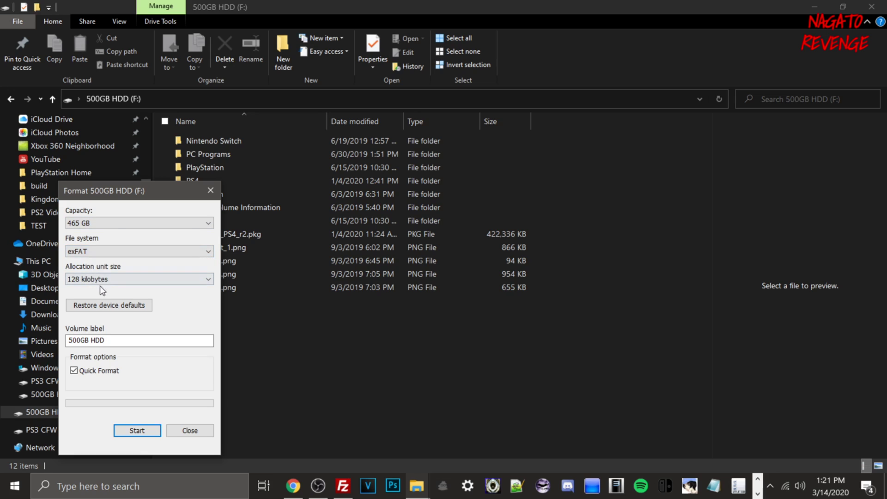
{"action": "left_click", "coordinate": [102, 281]}
{"action": "left_click", "coordinate": [115, 291]}
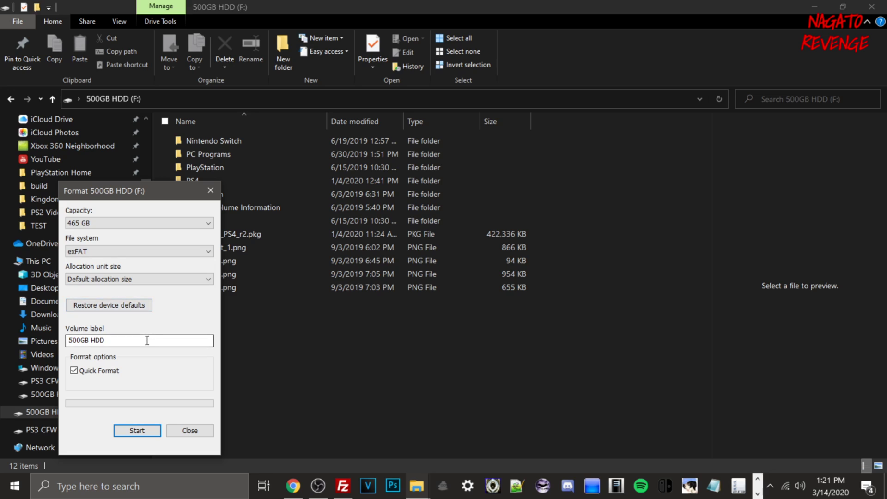
Start the quick format of the 500GB HDD (F:) drive, but cancel it before any data is erased and close the format settings
{"action": "left_click_drag", "start_coordinate": [147, 341], "coordinate": [59, 342]}
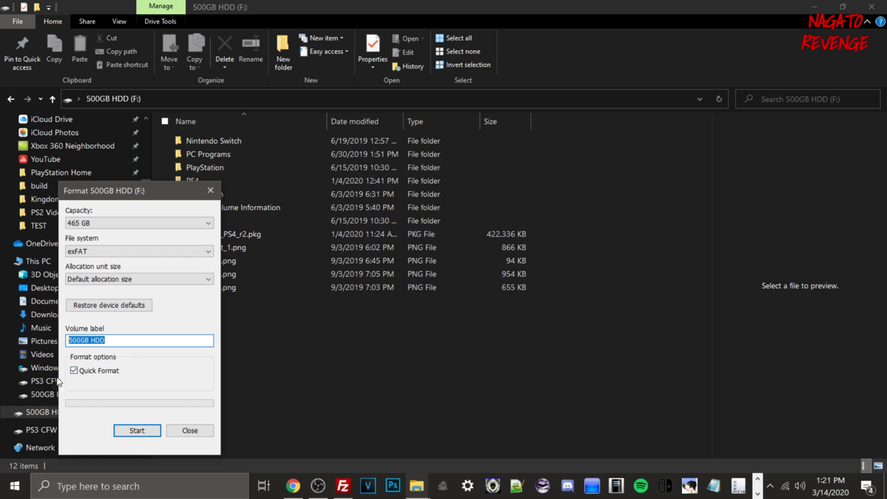
{"action": "left_click", "coordinate": [141, 430]}
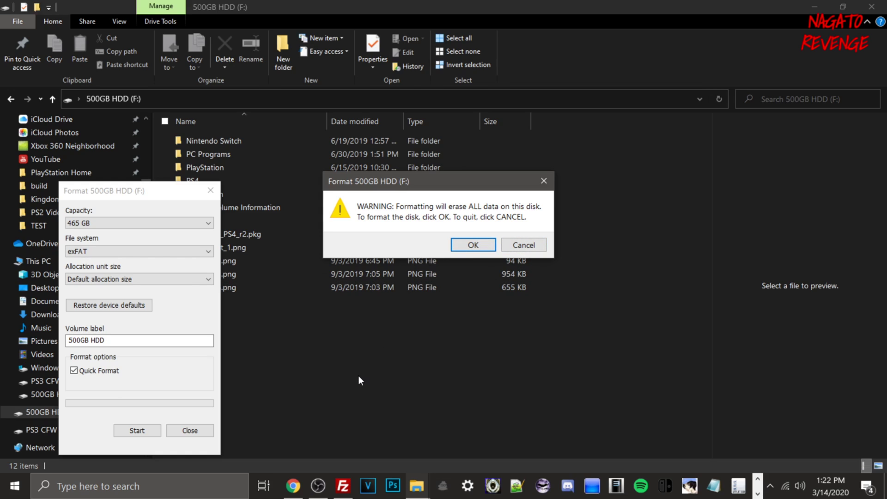
{"action": "left_click", "coordinate": [532, 245]}
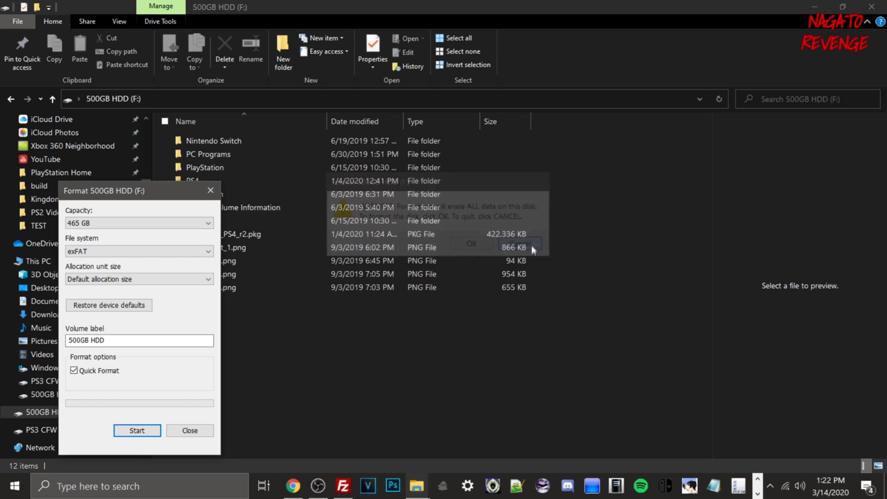
{"action": "left_click", "coordinate": [189, 431]}
Recheck the file system type of the 500GB HDD (F:) drive, then close its properties
{"action": "right_click", "coordinate": [51, 412]}
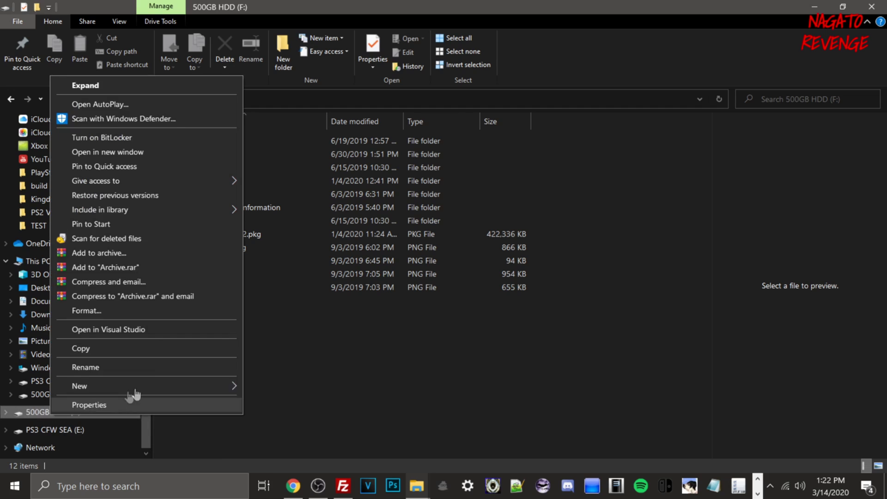
{"action": "left_click", "coordinate": [143, 405]}
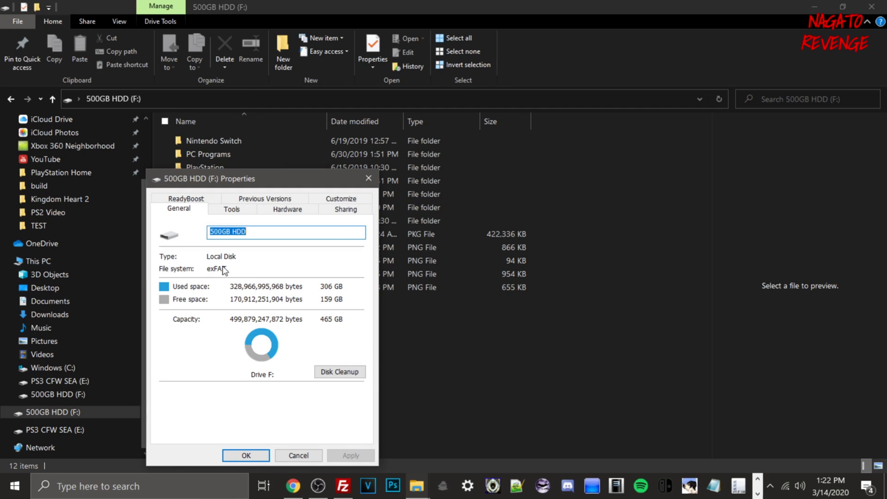
{"action": "left_click", "coordinate": [369, 178]}
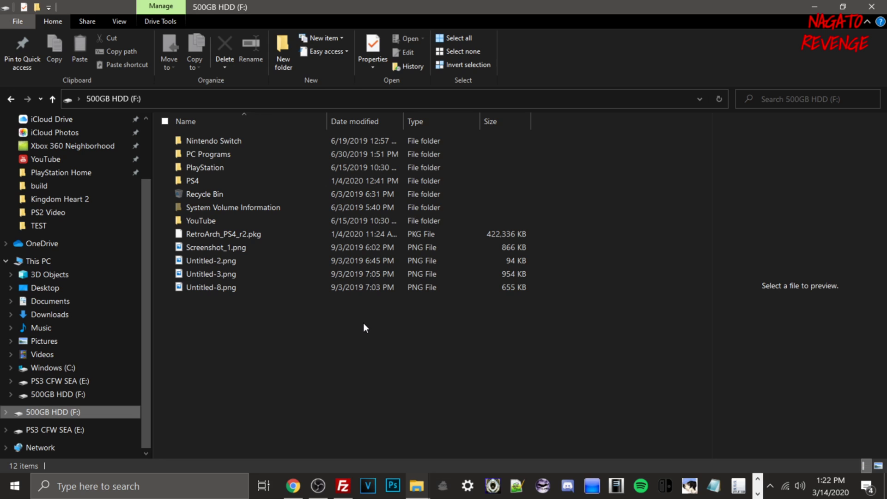
Copy the ED1234-LAPY20003 PKG file from the desktop to the root of the 500GB HDD (F:) drive
{"action": "left_click_drag", "start_coordinate": [421, 7], "coordinate": [573, 163]}
{"action": "left_click_drag", "start_coordinate": [317, 150], "coordinate": [596, 422]}
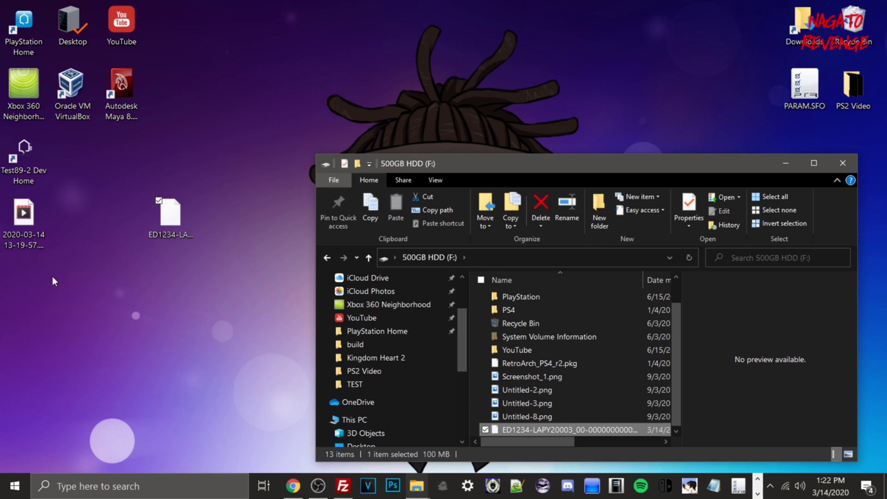
{"action": "double_click", "coordinate": [476, 165]}
{"action": "left_click", "coordinate": [72, 415]}
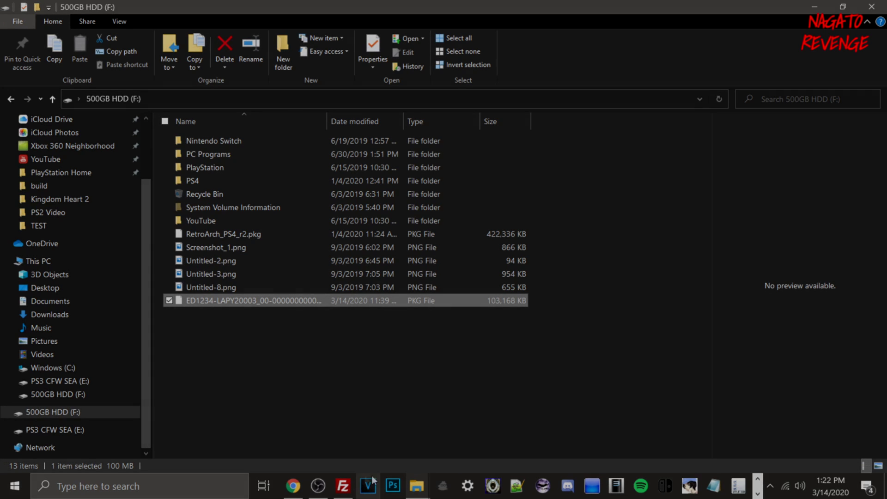
{"action": "left_click", "coordinate": [770, 485]}
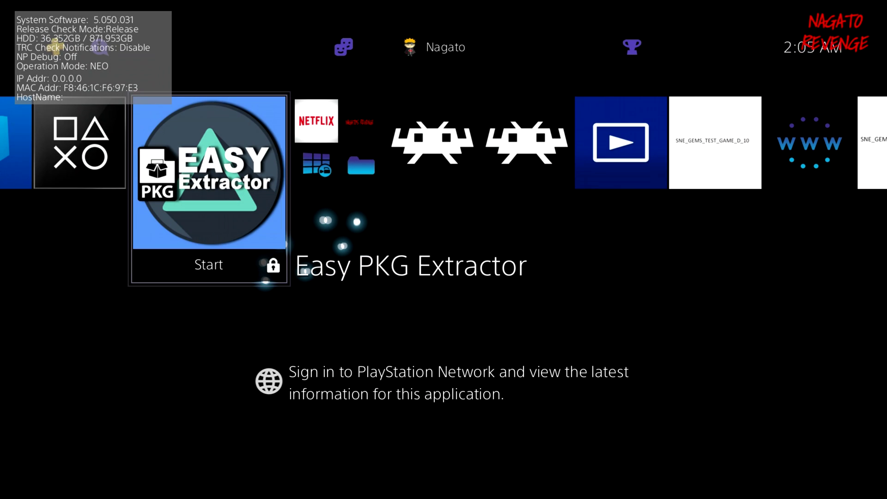
On the PlayStation 4 home screen, delete the Easy PKG Extractor application and confirm the deletion
{"action": "key", "text": "Right"}
{"action": "key", "text": "Left"}
{"action": "key", "text": "Menu"}
{"action": "key", "text": "Down"}
{"action": "key", "text": "Down"}
{"action": "key", "text": "Down"}
{"action": "key", "text": "Down"}
{"action": "key", "text": "Down"}
{"action": "key", "text": "Return"}
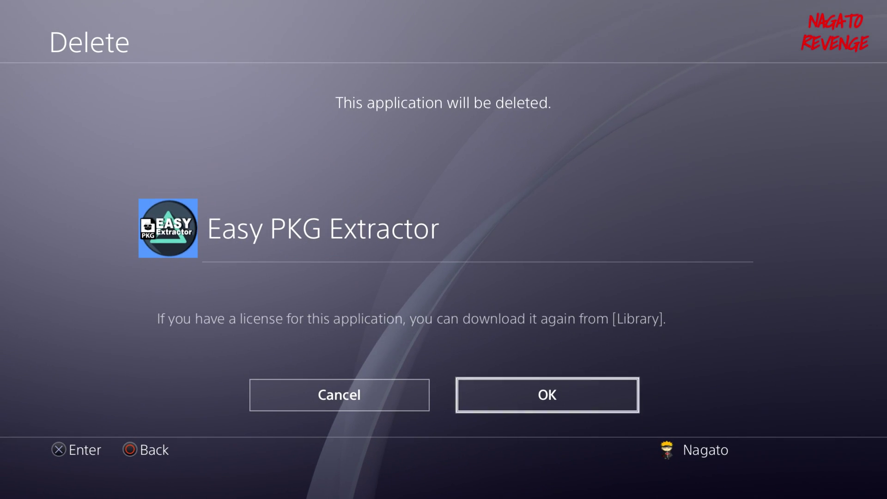
{"action": "key", "text": "Return"}
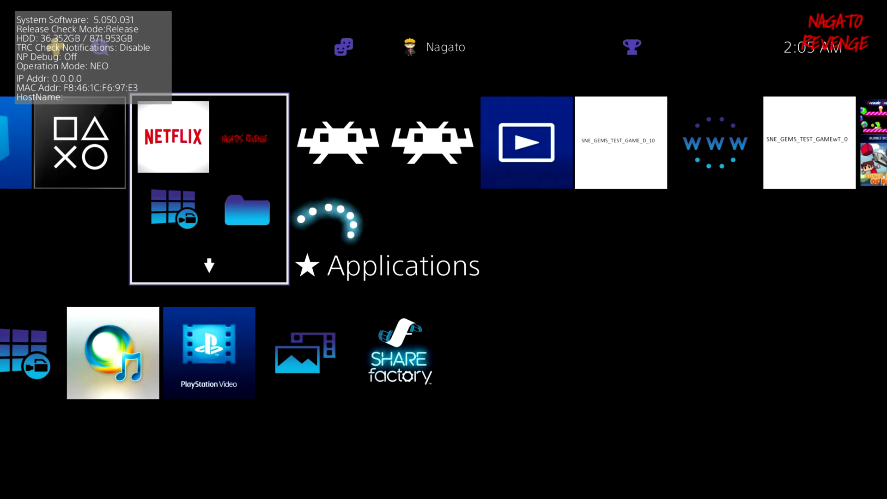
{"action": "key", "text": "Up"}
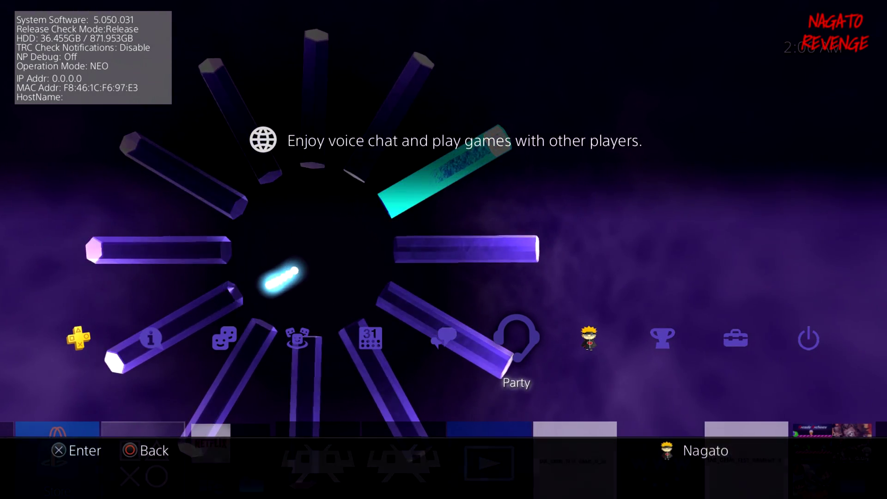
{"action": "key", "text": "Right"}
{"action": "key", "text": "Down"}
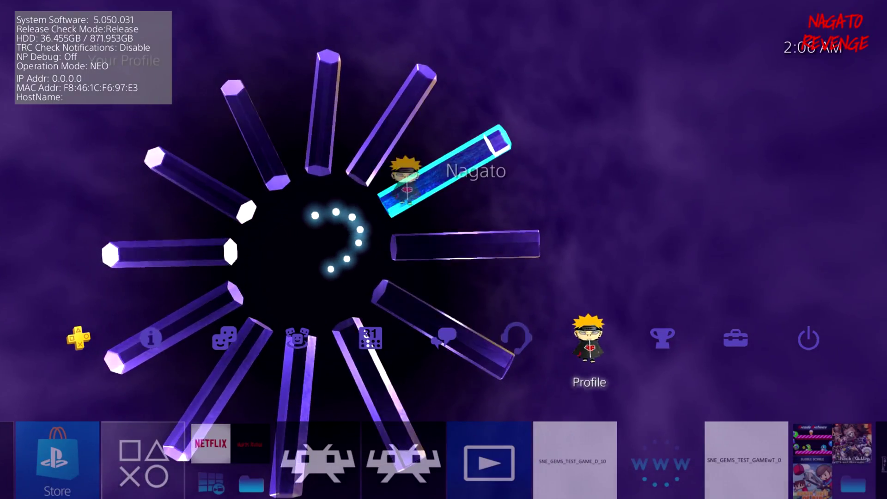
{"action": "key", "text": "Escape"}
{"action": "key", "text": "Right"}
{"action": "key", "text": "Right"}
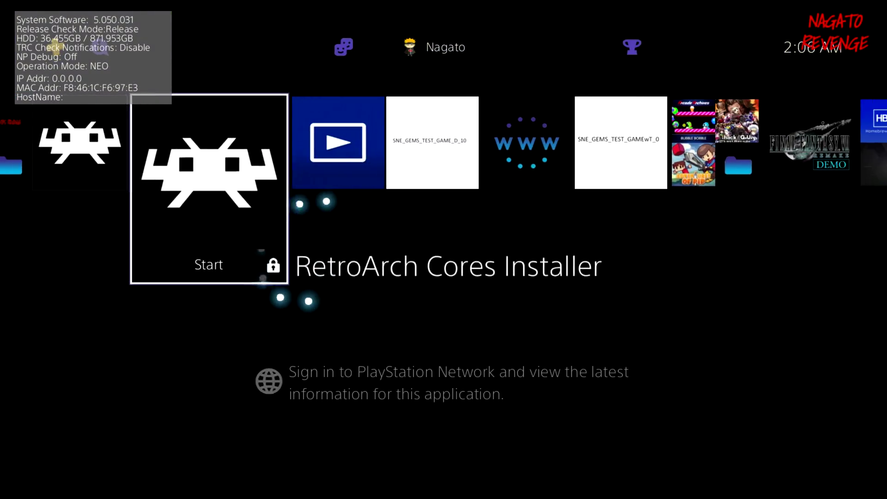
Open the console's Settings from the home screen and look through the available options
{"action": "key", "text": "Up"}
{"action": "key", "text": "Right"}
{"action": "key", "text": "Right"}
{"action": "key", "text": "Right"}
{"action": "key", "text": "Return"}
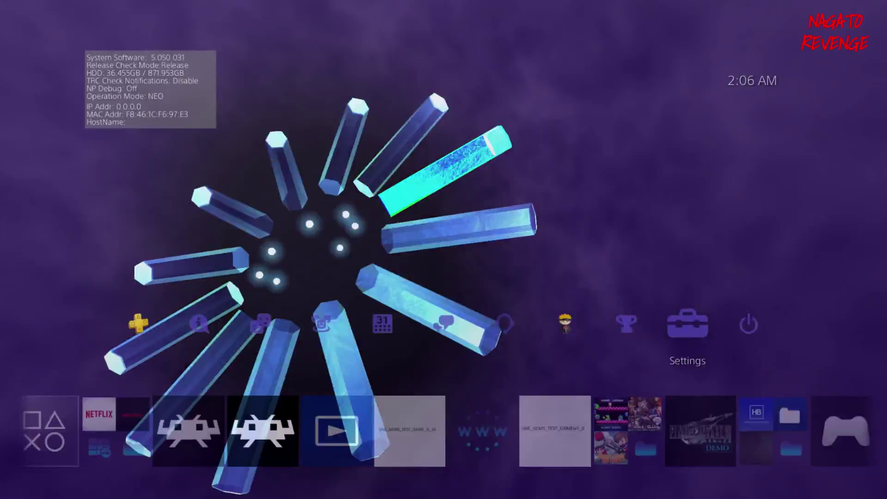
{"action": "key", "text": "Up"}
{"action": "key", "text": "Up"}
{"action": "key", "text": "Up"}
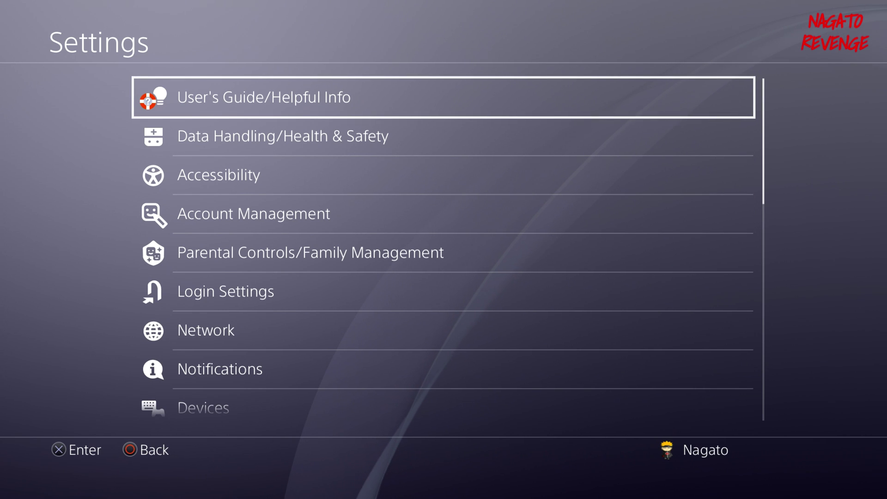
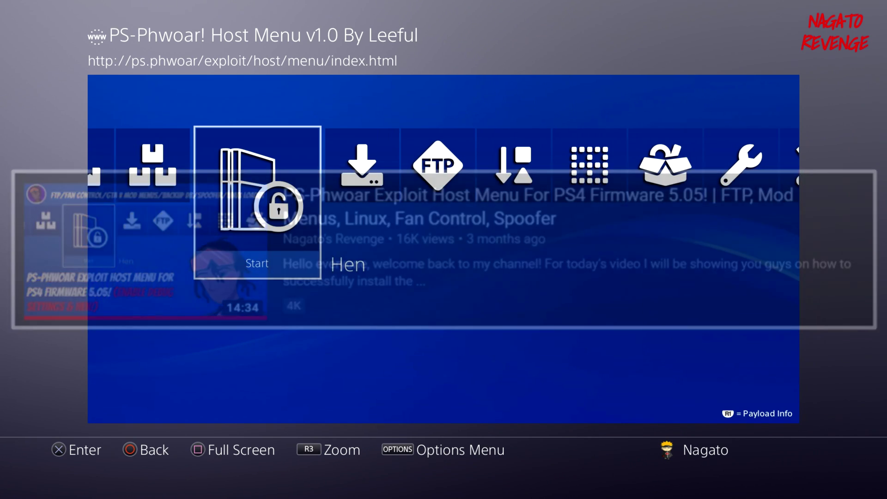
Load the Hen v2.1.1 payload from the PS-Phwoar! Host Menu and return to the home screen
{"action": "key", "text": "Return"}
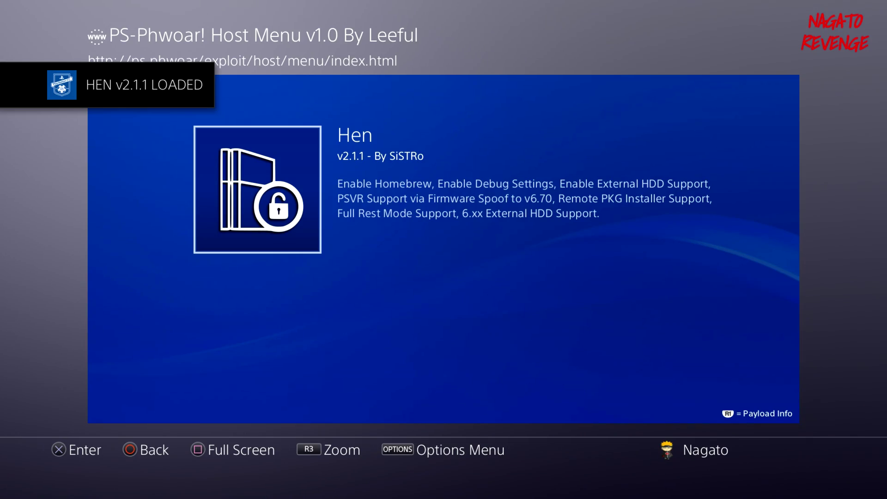
{"action": "key", "text": "super"}
{"action": "key", "text": "Left"}
{"action": "key", "text": "Right"}
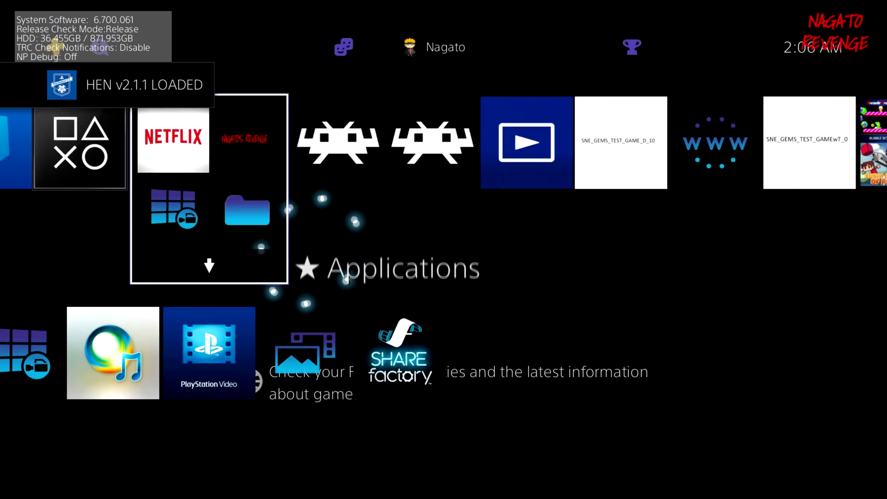
Open the Debug Settings within the console's Settings
{"action": "key", "text": "Up"}
{"action": "key", "text": "Left"}
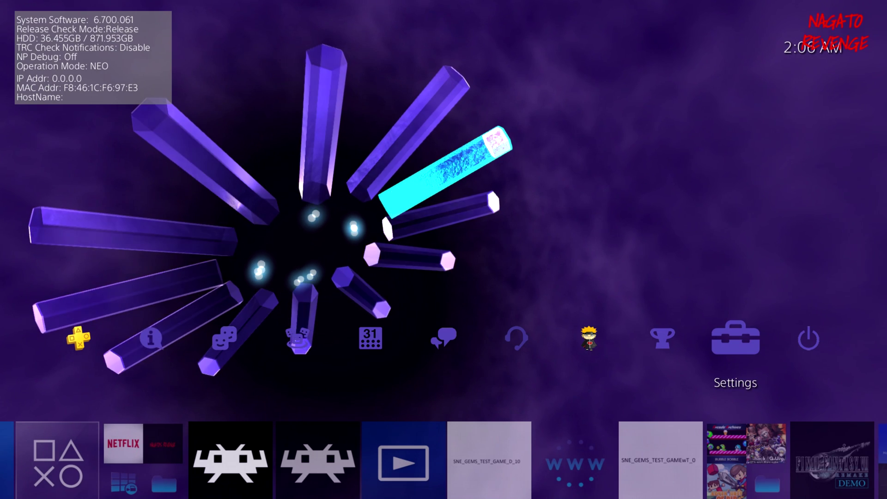
{"action": "key", "text": "Return"}
{"action": "key", "text": "Down"}
{"action": "key", "text": "Down"}
{"action": "key", "text": "Down"}
{"action": "key", "text": "Down"}
{"action": "key", "text": "Down"}
{"action": "key", "text": "Down"}
{"action": "key", "text": "Down"}
{"action": "key", "text": "Down"}
{"action": "key", "text": "Down"}
{"action": "key", "text": "Down"}
{"action": "key", "text": "Down"}
{"action": "key", "text": "Down"}
{"action": "key", "text": "Down"}
{"action": "key", "text": "Down"}
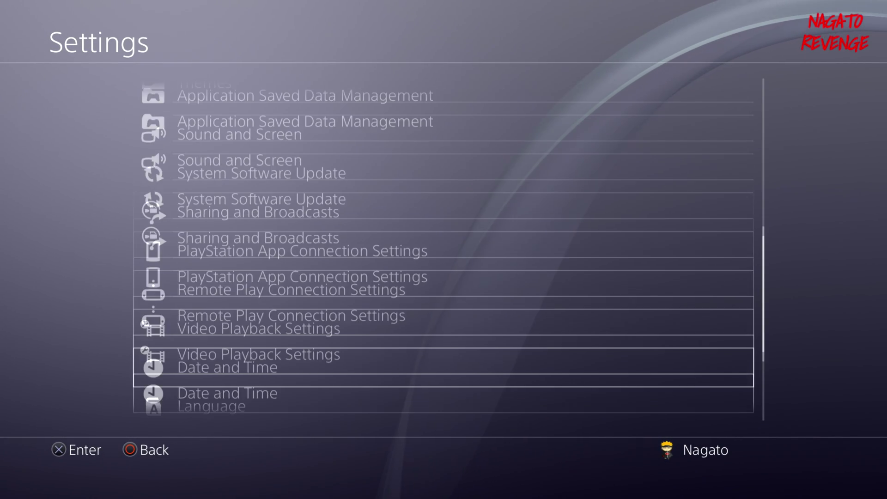
{"action": "key", "text": "Down"}
{"action": "key", "text": "Down"}
{"action": "key", "text": "Down"}
{"action": "key", "text": "Down"}
{"action": "key", "text": "Down"}
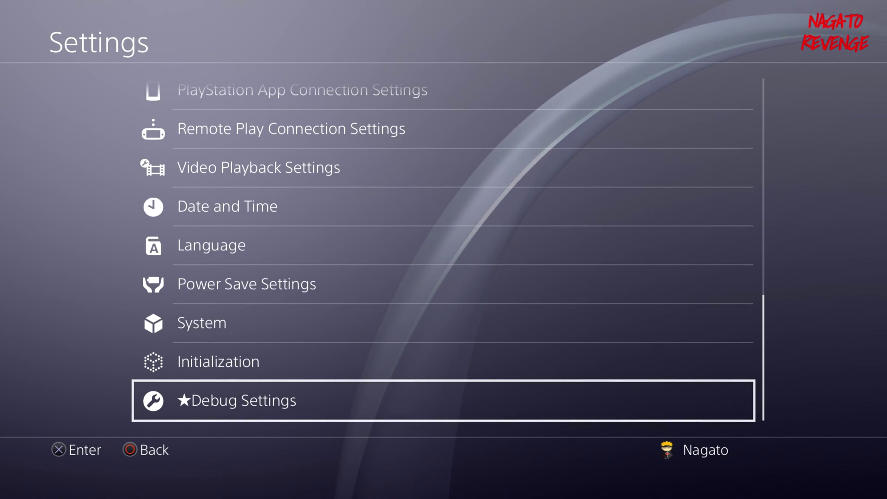
{"action": "key", "text": "Return"}
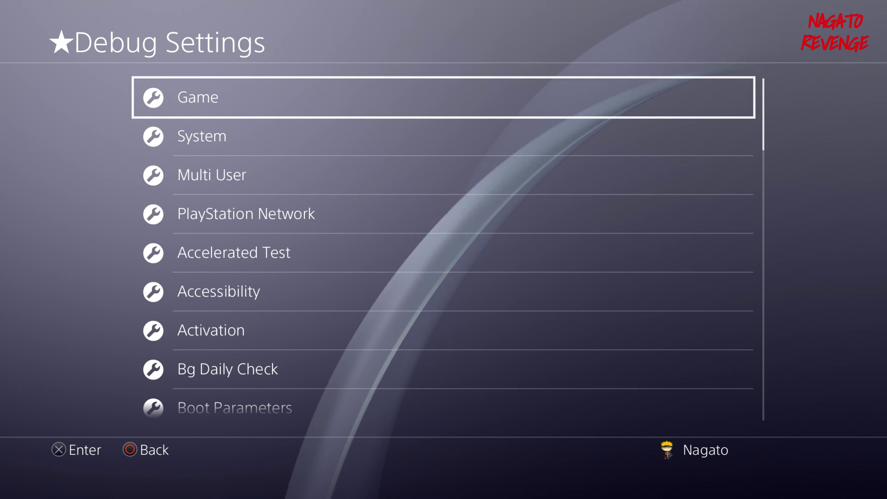
Look through the whole list of categories in Debug Settings
{"action": "key", "text": "Down"}
{"action": "key", "text": "Down"}
{"action": "key", "text": "Down"}
{"action": "key", "text": "Down"}
{"action": "key", "text": "Down"}
{"action": "key", "text": "Down"}
{"action": "key", "text": "Down"}
{"action": "key", "text": "Down"}
{"action": "key", "text": "Down"}
{"action": "key", "text": "Down"}
{"action": "key", "text": "Down"}
{"action": "key", "text": "Down"}
{"action": "key", "text": "Down"}
{"action": "key", "text": "Down"}
{"action": "key", "text": "Down"}
{"action": "key", "text": "Down"}
{"action": "key", "text": "Down"}
{"action": "key", "text": "Down"}
{"action": "key", "text": "Down"}
{"action": "key", "text": "Down"}
{"action": "key", "text": "Down"}
{"action": "key", "text": "Down"}
{"action": "key", "text": "Down"}
{"action": "key", "text": "Down"}
{"action": "key", "text": "Down"}
{"action": "key", "text": "Down"}
{"action": "key", "text": "Down"}
{"action": "key", "text": "Down"}
{"action": "key", "text": "Up"}
{"action": "key", "text": "Up"}
{"action": "key", "text": "Up"}
{"action": "key", "text": "Up"}
{"action": "key", "text": "Up"}
{"action": "key", "text": "Up"}
{"action": "key", "text": "Up"}
{"action": "key", "text": "Up"}
{"action": "key", "text": "Up"}
{"action": "key", "text": "Up"}
{"action": "key", "text": "Up"}
{"action": "key", "text": "Up"}
{"action": "key", "text": "Up"}
{"action": "key", "text": "Up"}
{"action": "key", "text": "Up"}
{"action": "key", "text": "Up"}
{"action": "key", "text": "Up"}
{"action": "key", "text": "Up"}
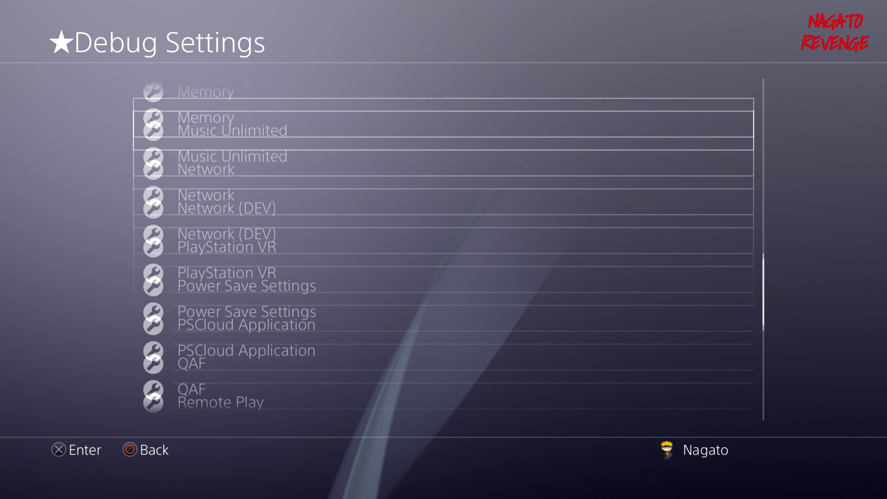
{"action": "key", "text": "Up"}
{"action": "key", "text": "Up"}
{"action": "key", "text": "Up"}
{"action": "key", "text": "Up"}
{"action": "key", "text": "Up"}
{"action": "key", "text": "Up"}
{"action": "key", "text": "Up"}
{"action": "key", "text": "Up"}
{"action": "key", "text": "Up"}
{"action": "key", "text": "Up"}
{"action": "key", "text": "Up"}
{"action": "key", "text": "Up"}
{"action": "key", "text": "Up"}
{"action": "key", "text": "Up"}
{"action": "key", "text": "Up"}
{"action": "key", "text": "Up"}
{"action": "key", "text": "Up"}
{"action": "key", "text": "Up"}
{"action": "key", "text": "Up"}
{"action": "key", "text": "Up"}
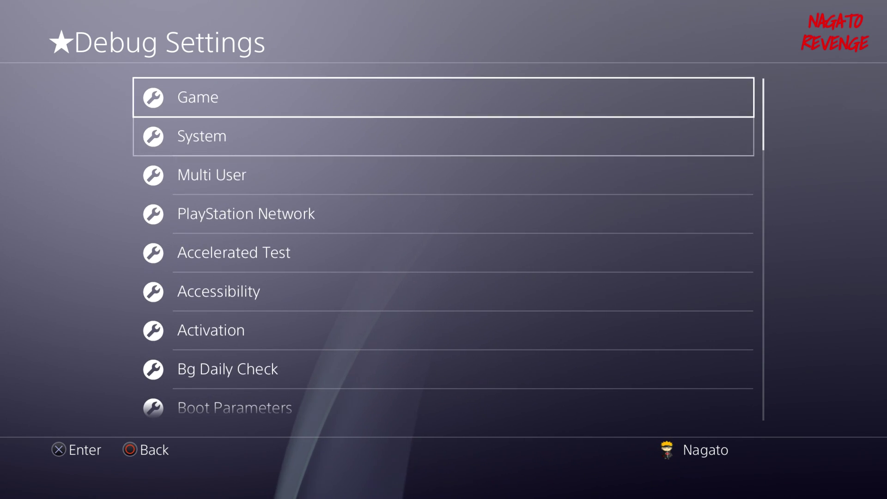
{"action": "key", "text": "Return"}
{"action": "key", "text": "Down"}
{"action": "key", "text": "Return"}
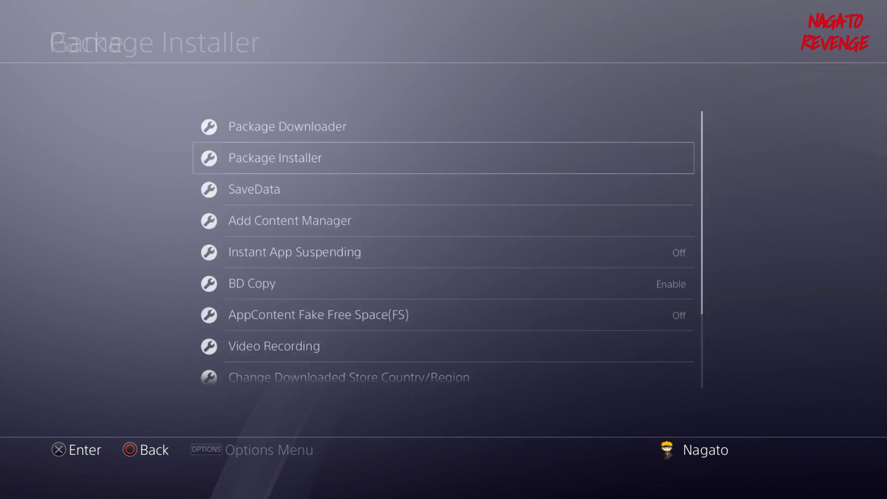
{"action": "key", "text": "Down"}
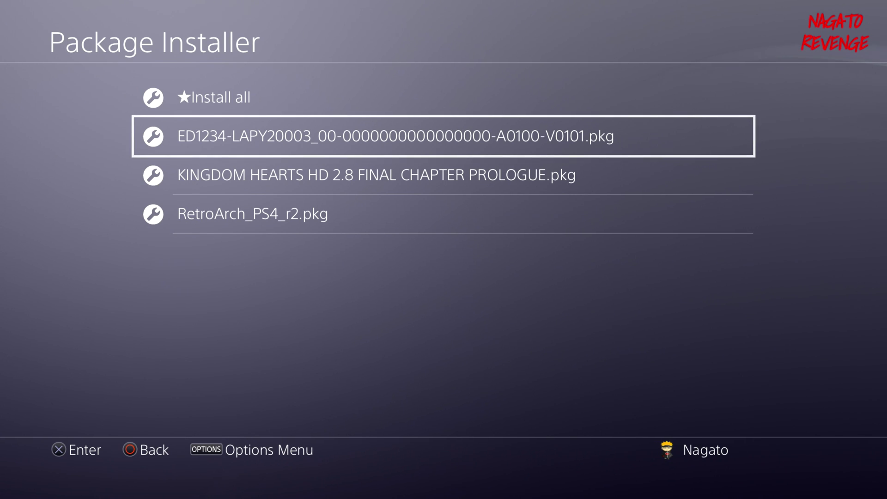
{"action": "key", "text": "Return"}
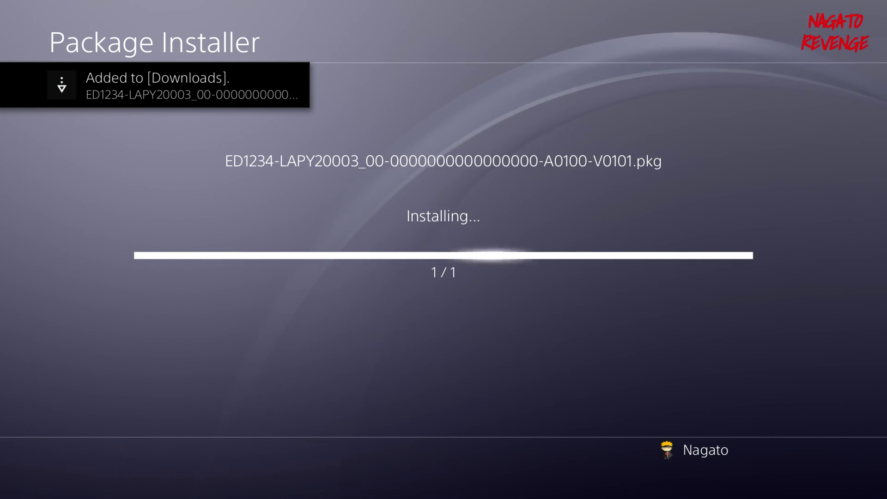
Launch Easy PKG Extractor from the home screen and browse its titles to select Adventures of Pip
{"action": "key", "text": "Home"}
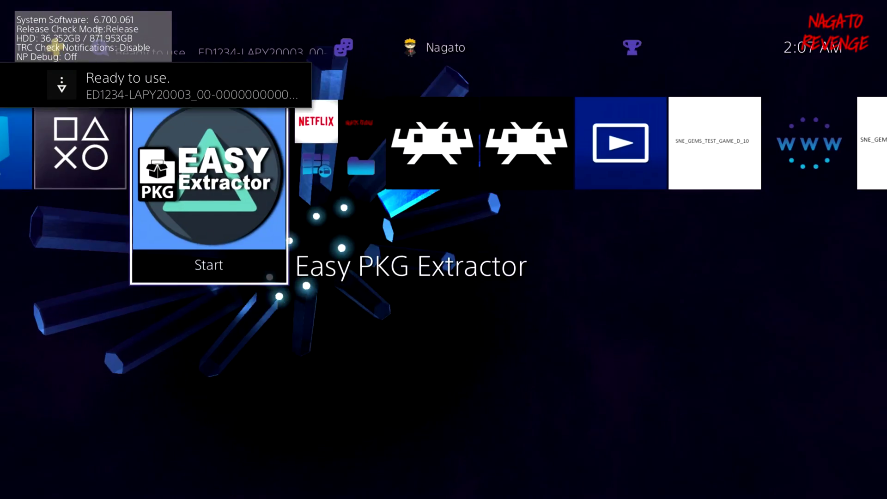
{"action": "key", "text": "Return"}
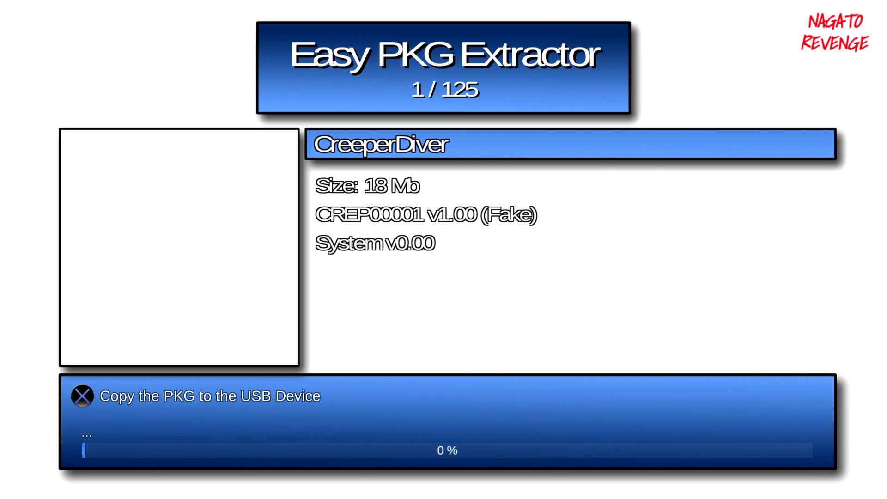
{"action": "key", "text": "Right"}
{"action": "key", "text": "Left"}
{"action": "key", "text": "Right"}
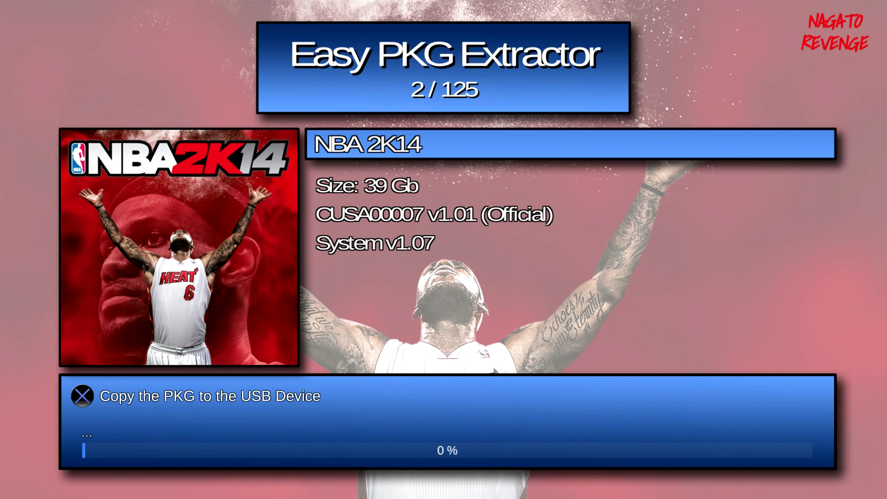
{"action": "key", "text": "Right"}
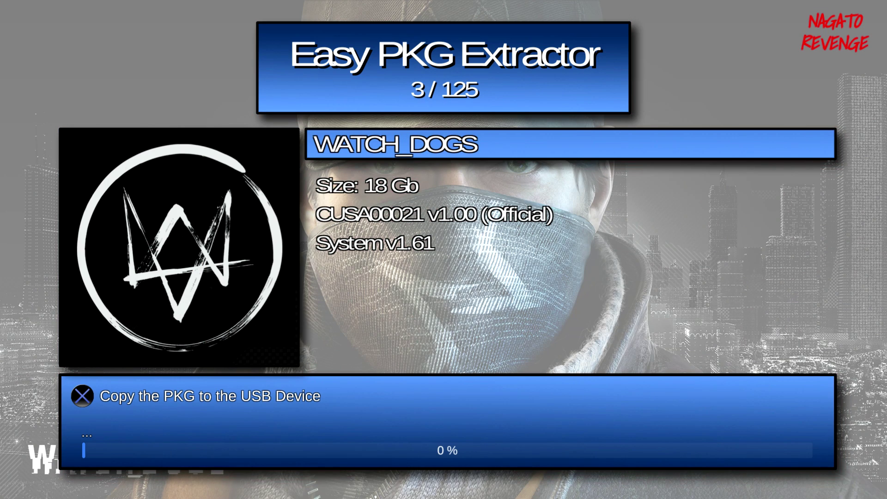
{"action": "key", "text": "Right"}
{"action": "key", "text": "Right"}
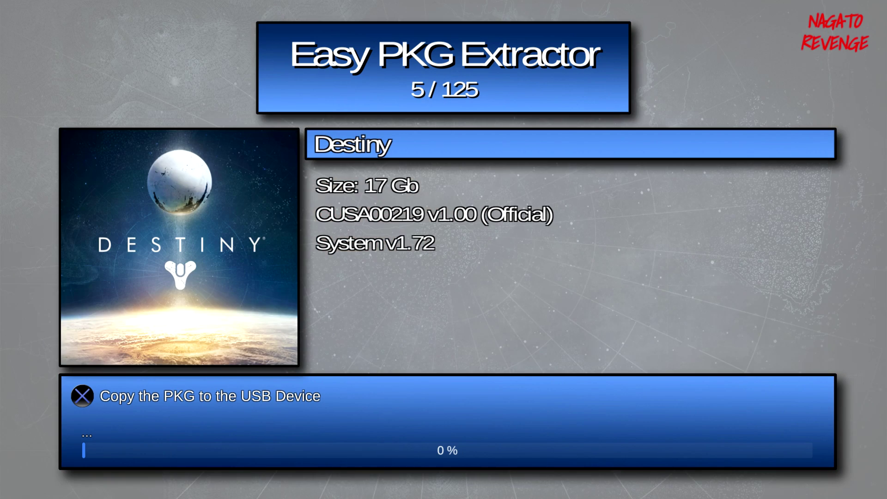
{"action": "key", "text": "Right"}
{"action": "key", "text": "Right"}
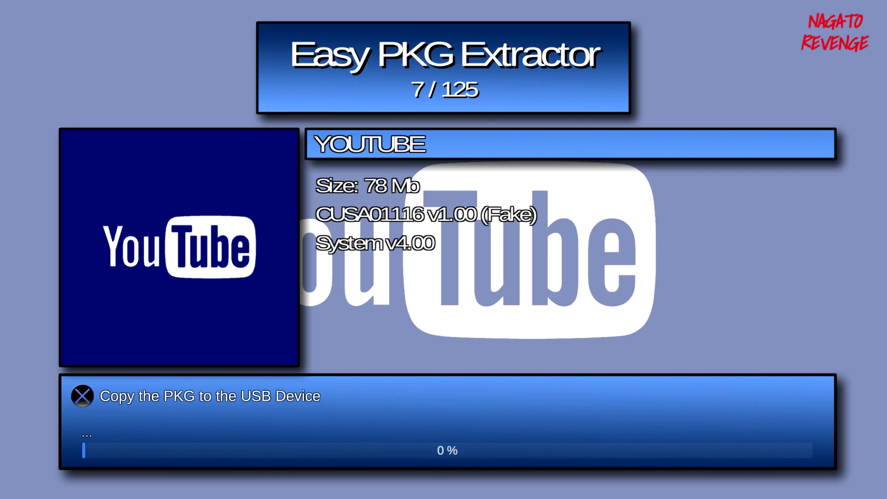
{"action": "key", "text": "Right"}
{"action": "key", "text": "Right"}
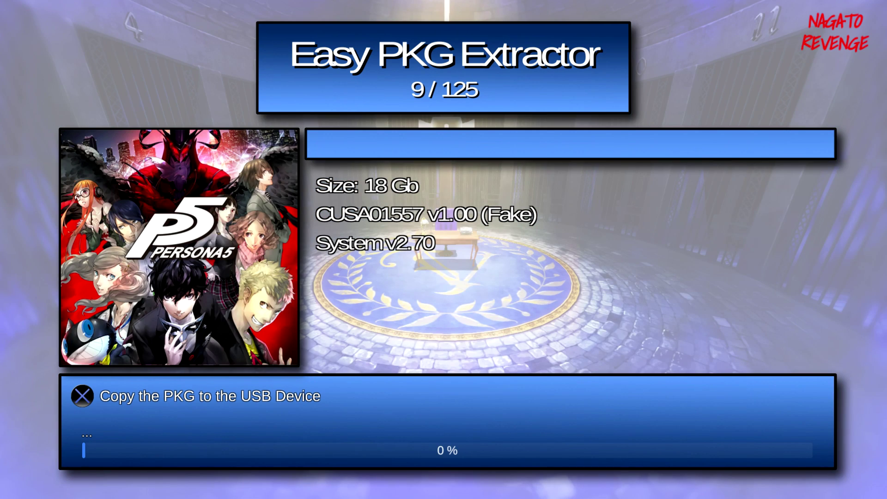
{"action": "key", "text": "Right"}
{"action": "key", "text": "Right"}
{"action": "key", "text": "Right"}
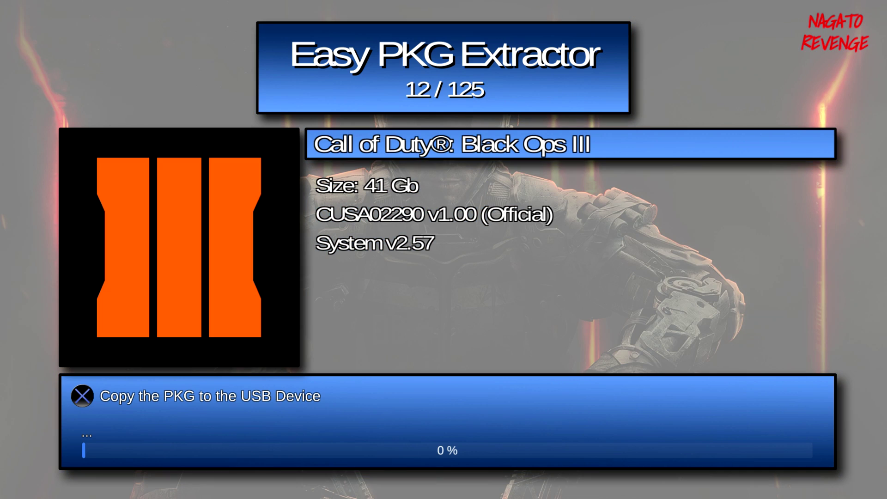
{"action": "key", "text": "Right"}
{"action": "key", "text": "Right"}
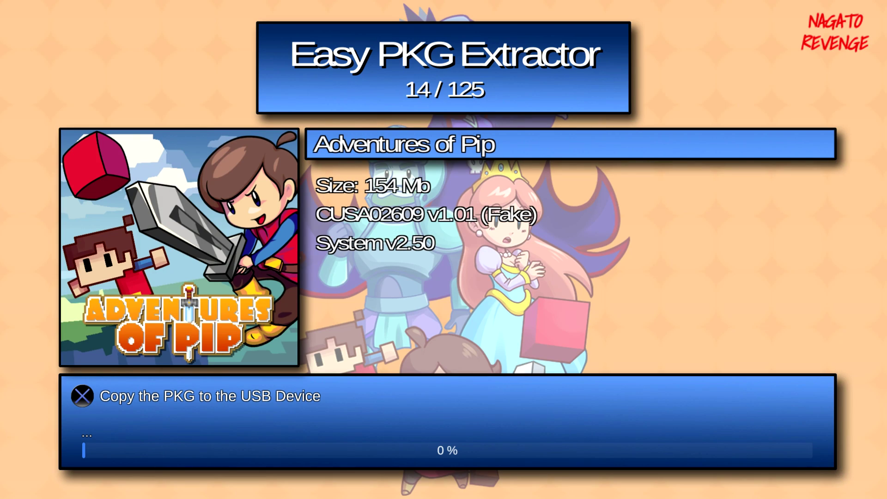
{"action": "key", "text": "Right"}
{"action": "key", "text": "Left"}
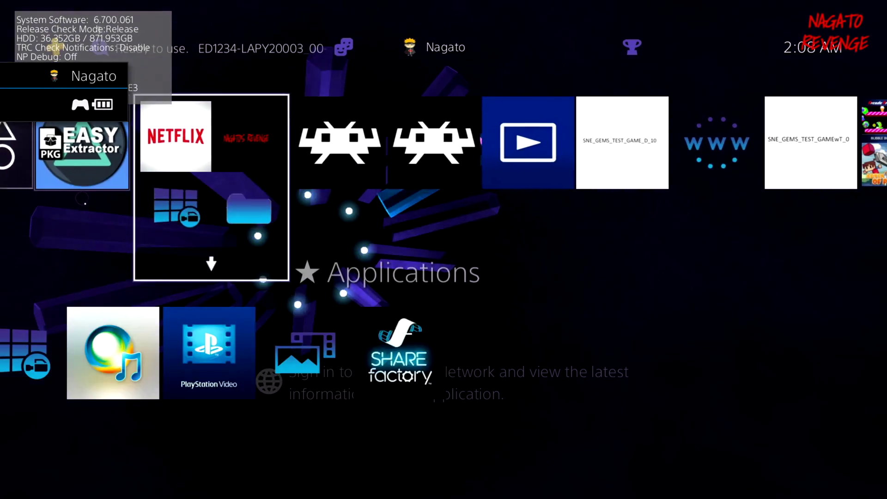
Find the Adventures of Pip application on the home screen, delete it and confirm the deletion
{"action": "key", "text": "Right"}
{"action": "key", "text": "Right"}
{"action": "key", "text": "Right"}
{"action": "key", "text": "Right"}
{"action": "key", "text": "Right"}
{"action": "key", "text": "Right"}
{"action": "key", "text": "Right"}
{"action": "key", "text": "Right"}
{"action": "key", "text": "Return"}
{"action": "key", "text": "Left"}
{"action": "key", "text": "Left"}
{"action": "key", "text": "Left"}
{"action": "key", "text": "Left"}
{"action": "key", "text": "Left"}
{"action": "key", "text": "Right"}
{"action": "key", "text": "Right"}
{"action": "key", "text": "Menu"}
{"action": "key", "text": "Down"}
{"action": "key", "text": "Down"}
{"action": "key", "text": "Down"}
{"action": "key", "text": "Down"}
{"action": "key", "text": "Return"}
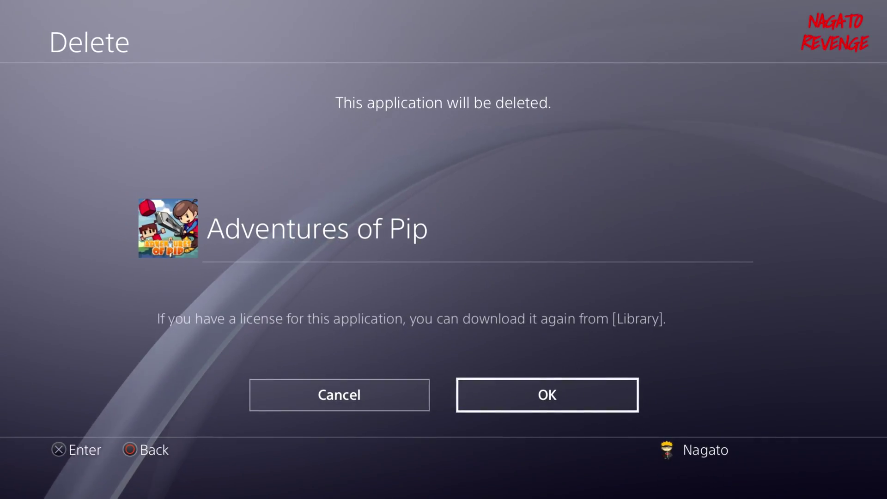
{"action": "key", "text": "Return"}
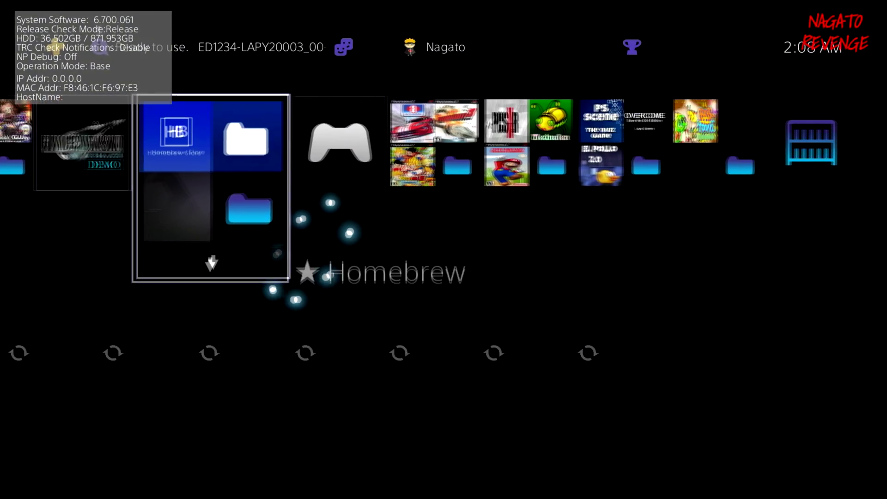
Open the console Settings and enter Debug Settings at the end of the list
{"action": "key", "text": "Up"}
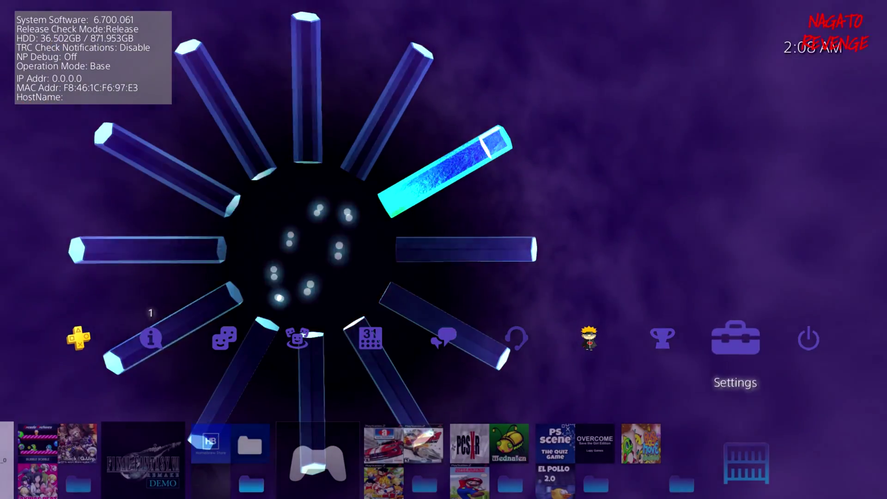
{"action": "key", "text": "Return"}
{"action": "key", "text": "Up"}
{"action": "key", "text": "Up"}
{"action": "key", "text": "Up"}
{"action": "key", "text": "Down"}
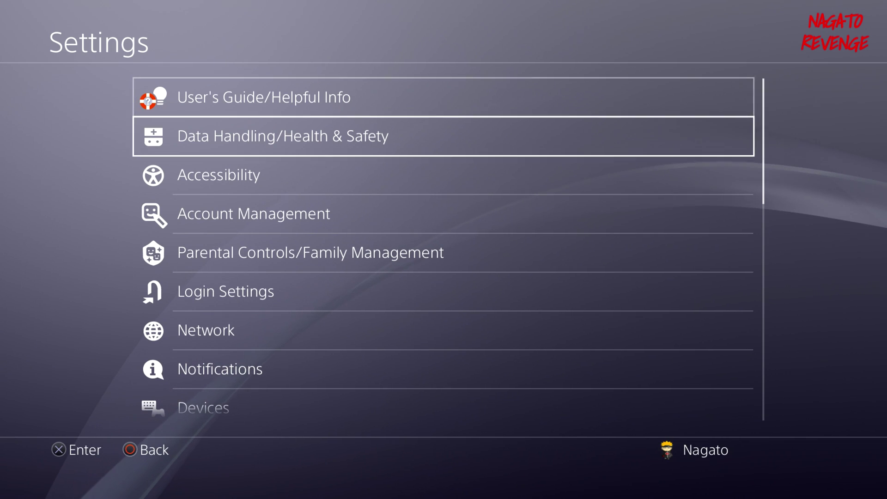
{"action": "key", "text": "Down"}
{"action": "key", "text": "Down"}
{"action": "key", "text": "Down"}
{"action": "key", "text": "Down"}
{"action": "key", "text": "Down"}
{"action": "key", "text": "Down"}
{"action": "key", "text": "Down"}
{"action": "key", "text": "Down"}
{"action": "key", "text": "Down"}
{"action": "key", "text": "Down"}
{"action": "key", "text": "Down"}
{"action": "key", "text": "Down"}
{"action": "key", "text": "Down"}
{"action": "key", "text": "Down"}
{"action": "key", "text": "Down"}
{"action": "key", "text": "Down"}
{"action": "key", "text": "Down"}
{"action": "key", "text": "Down"}
{"action": "key", "text": "Down"}
{"action": "key", "text": "Down"}
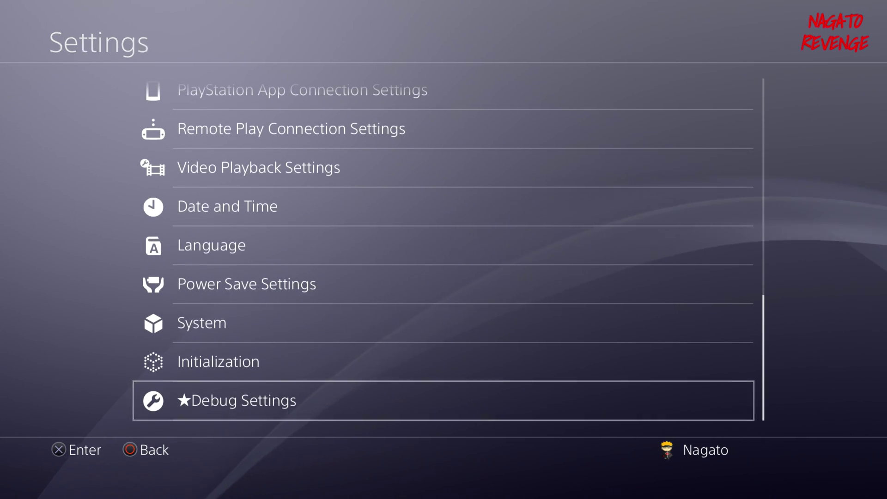
{"action": "key", "text": "Return"}
Install Adventures of Pip.pkg with the Package Installer from the Game debug settings, and return to the home screen
{"action": "key", "text": "Return"}
{"action": "key", "text": "Down"}
{"action": "key", "text": "Return"}
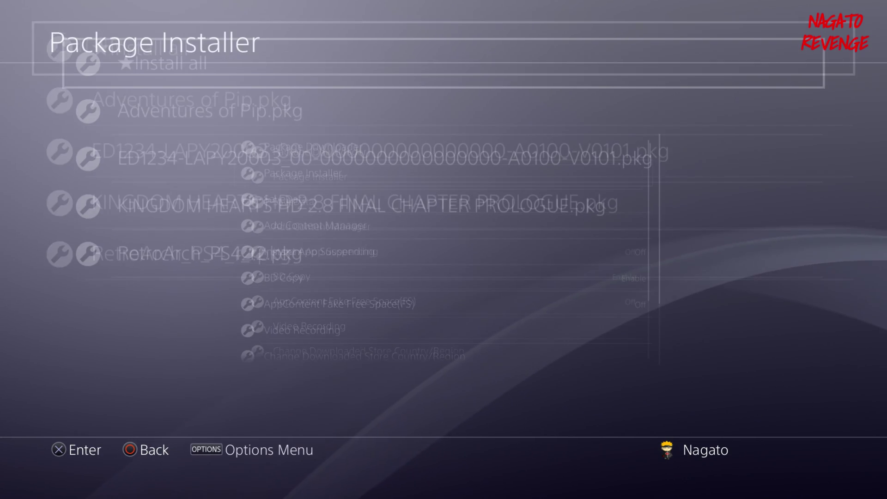
{"action": "key", "text": "Down"}
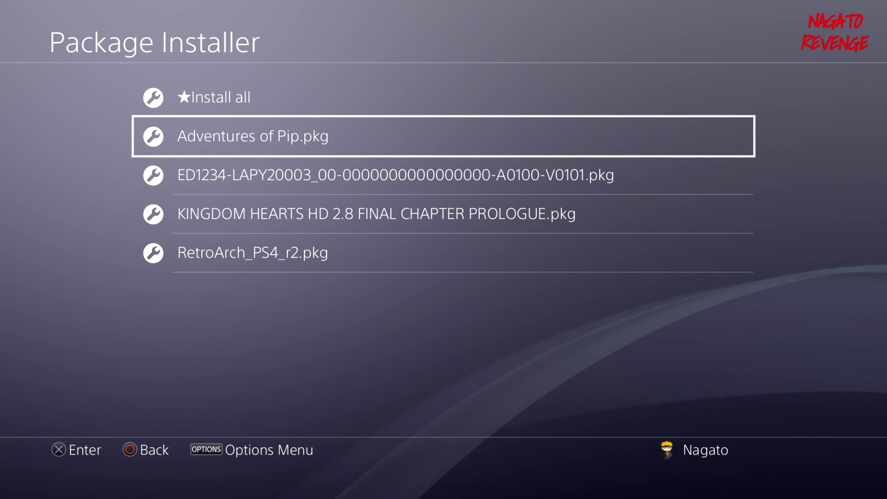
{"action": "key", "text": "Return"}
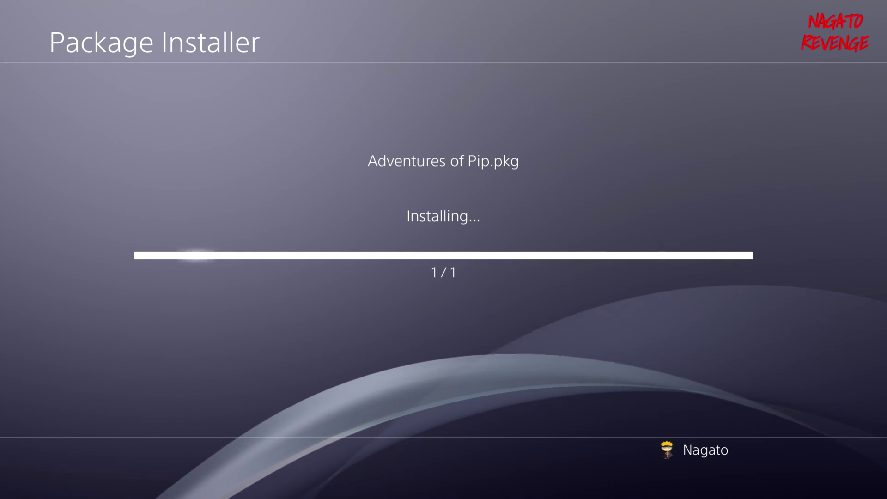
{"action": "key", "text": "super"}
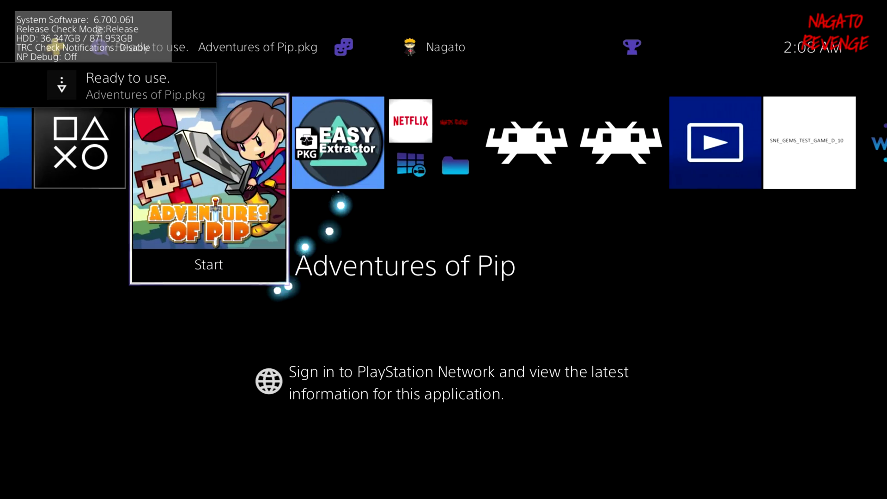
Launch Adventures of Pip to test the reinstalled game, and close the application from the Quick Menu
{"action": "key", "text": "Return"}
{"action": "key", "text": "Return"}
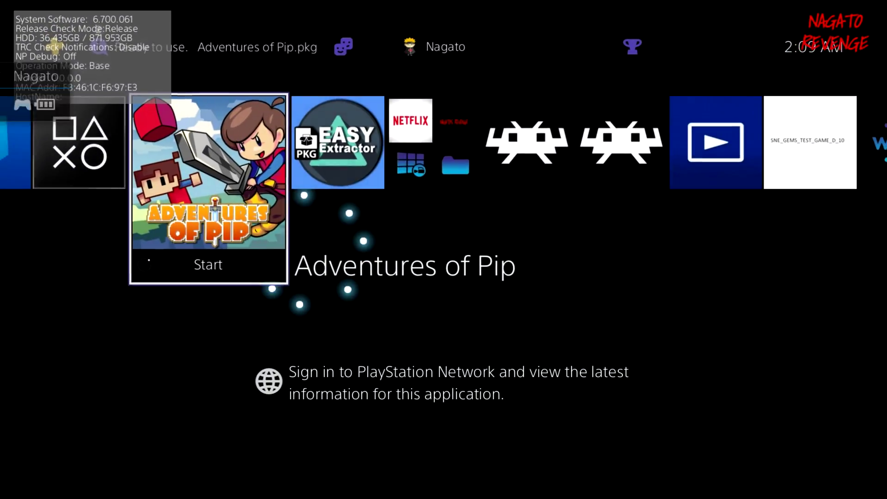
{"action": "key", "text": "Up"}
{"action": "key", "text": "Down"}
{"action": "key", "text": "super"}
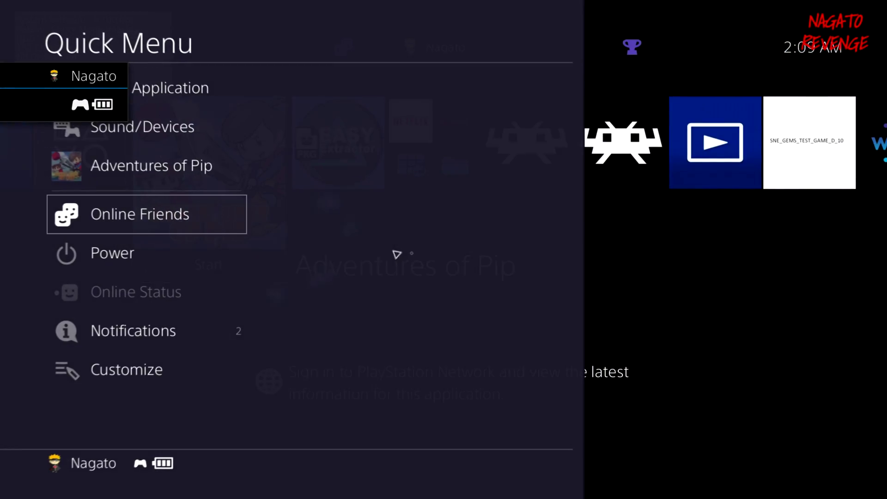
{"action": "key", "text": "Return"}
{"action": "key", "text": "Return"}
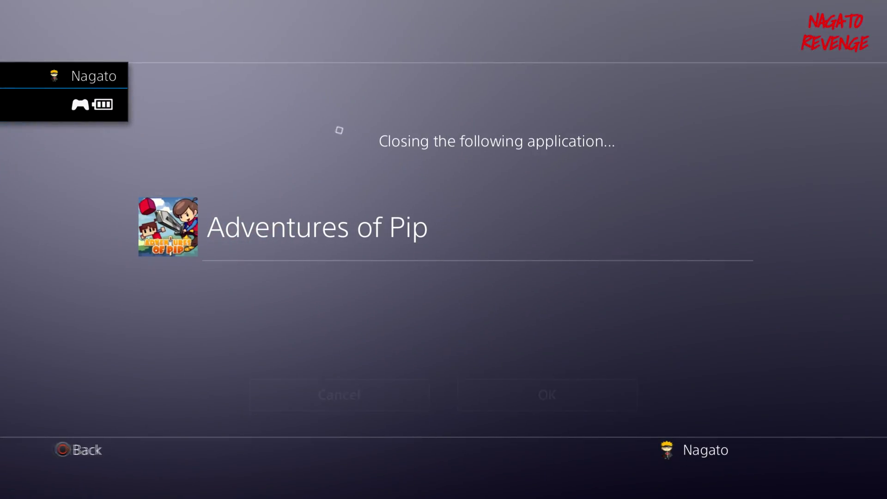
Launch Easy PKG Extractor from the home screen and browse its titles from NBA 2K14 to Fate Extella
{"action": "key", "text": "Right"}
{"action": "key", "text": "Return"}
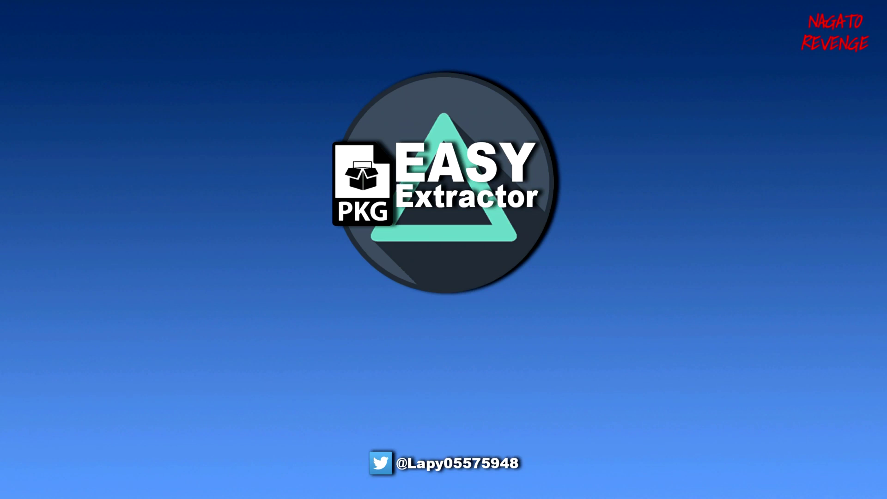
{"action": "key", "text": "Right"}
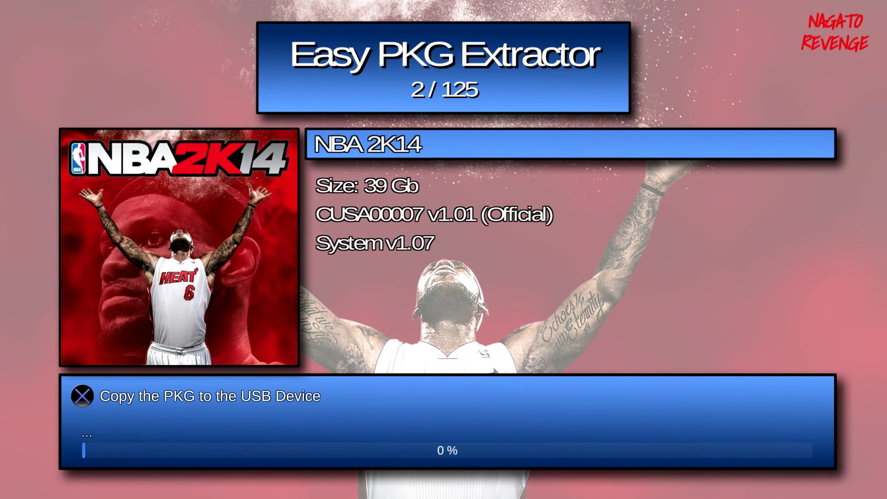
{"action": "key", "text": "Right"}
{"action": "key", "text": "Right"}
{"action": "key", "text": "Right"}
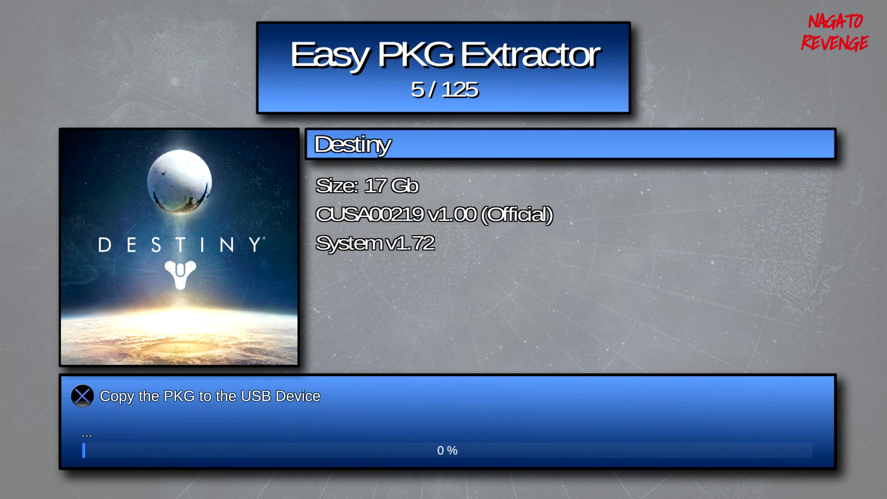
{"action": "key", "text": "Right"}
{"action": "key", "text": "Right"}
{"action": "key", "text": "Right"}
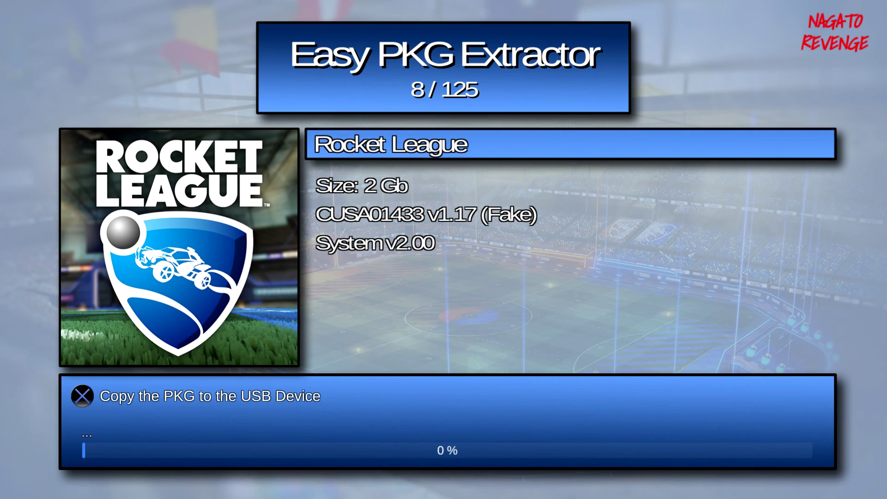
{"action": "key", "text": "Right"}
{"action": "key", "text": "Right"}
{"action": "key", "text": "Right"}
{"action": "key", "text": "Right"}
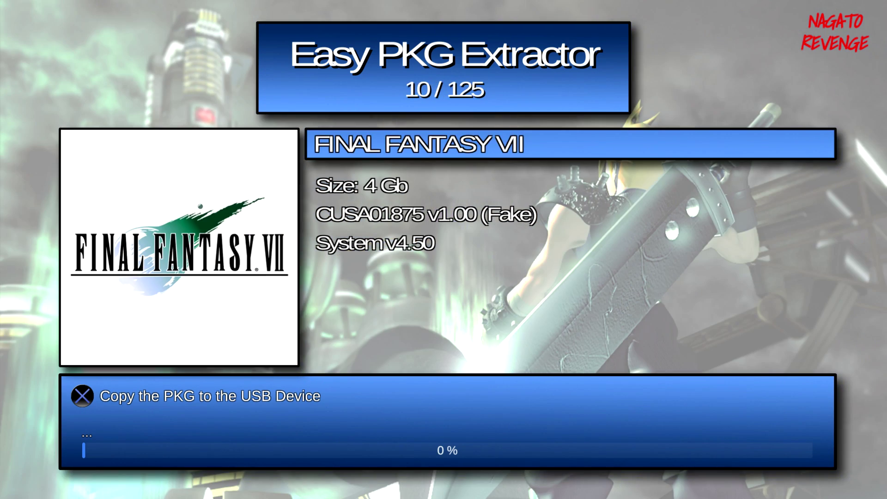
{"action": "key", "text": "Right"}
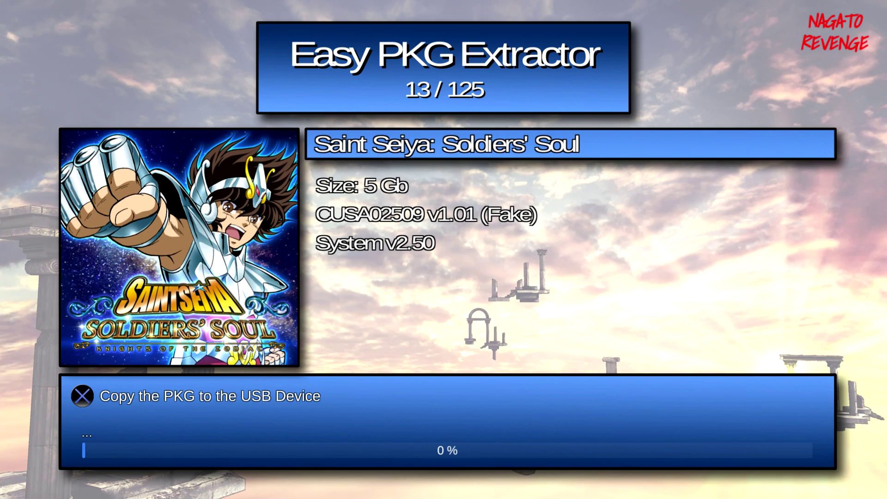
{"action": "key", "text": "Right"}
{"action": "key", "text": "Right"}
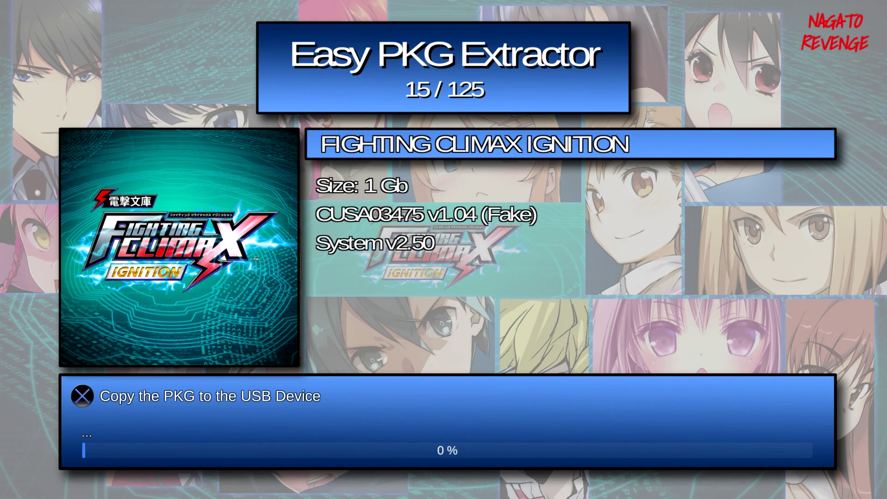
{"action": "key", "text": "Right"}
{"action": "key", "text": "Right"}
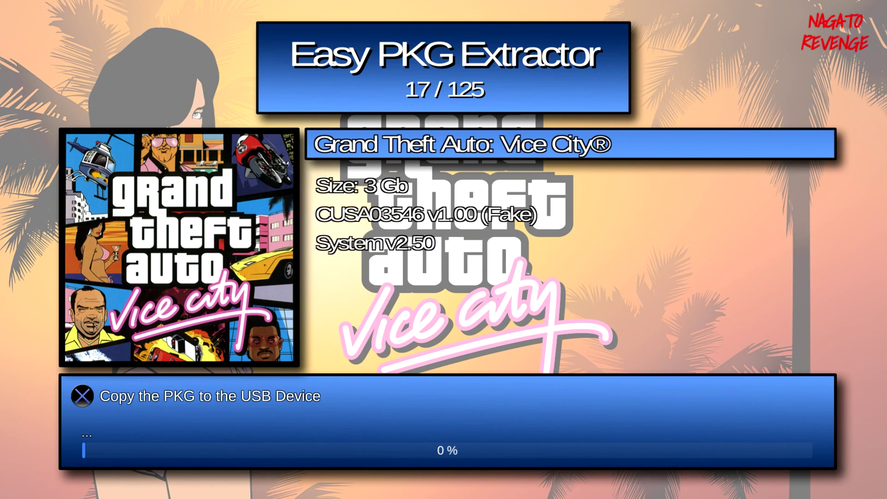
{"action": "key", "text": "Right"}
{"action": "key", "text": "Right"}
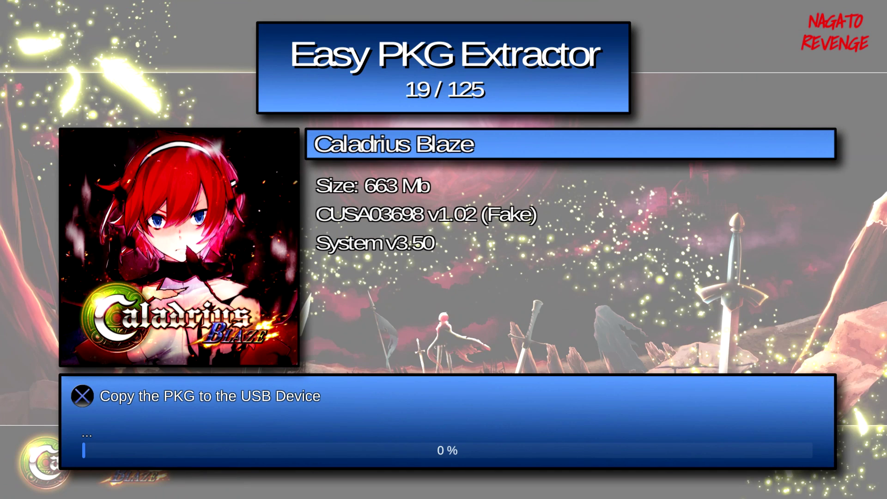
{"action": "key", "text": "Right"}
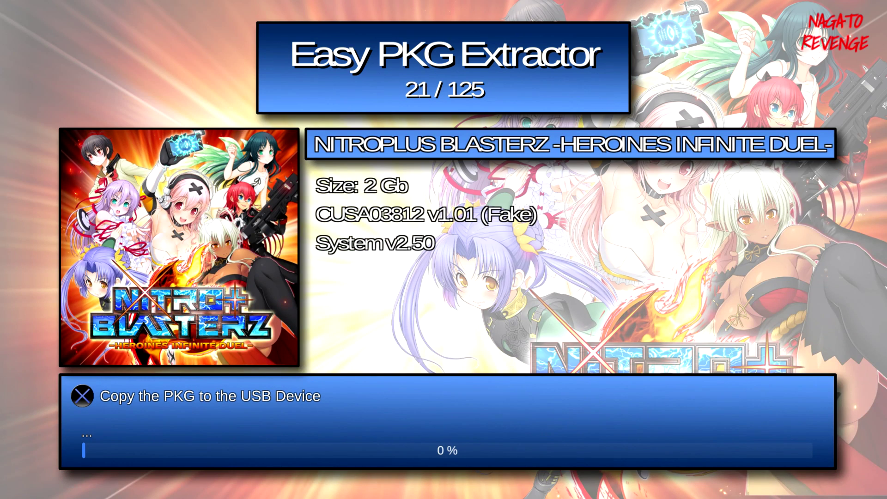
{"action": "key", "text": "Right"}
{"action": "key", "text": "Right"}
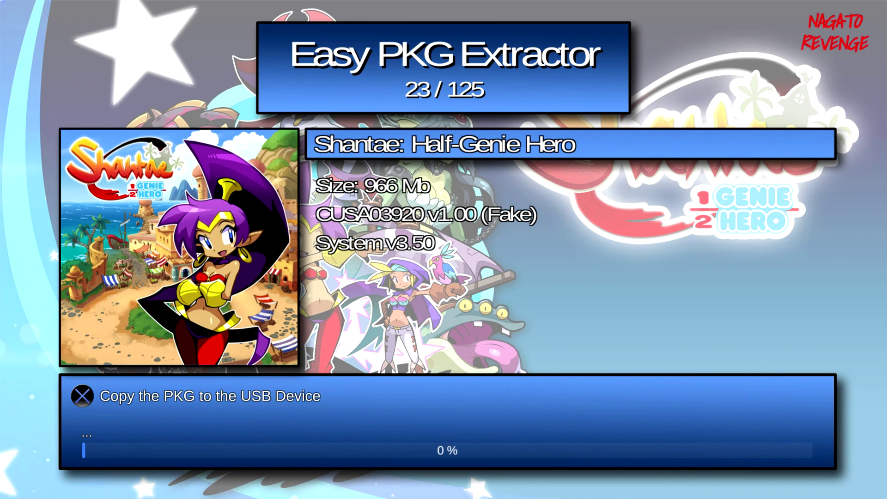
{"action": "key", "text": "Right"}
{"action": "key", "text": "Right"}
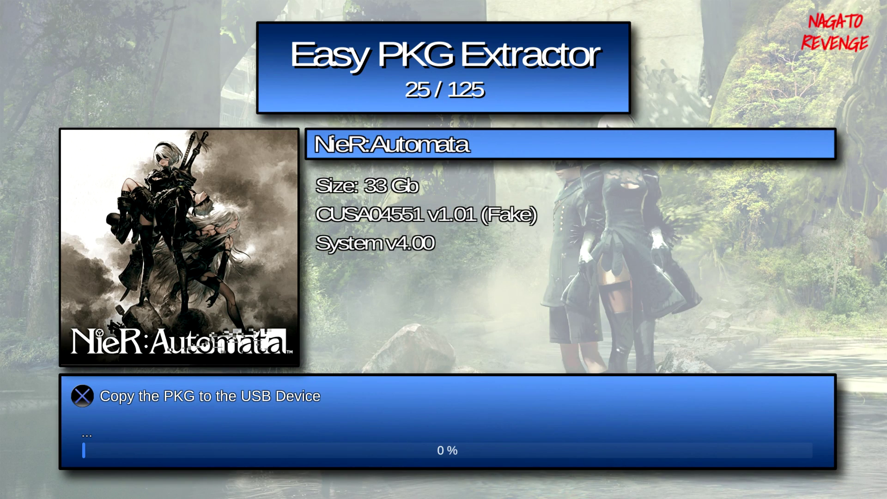
{"action": "key", "text": "Right"}
{"action": "key", "text": "Right"}
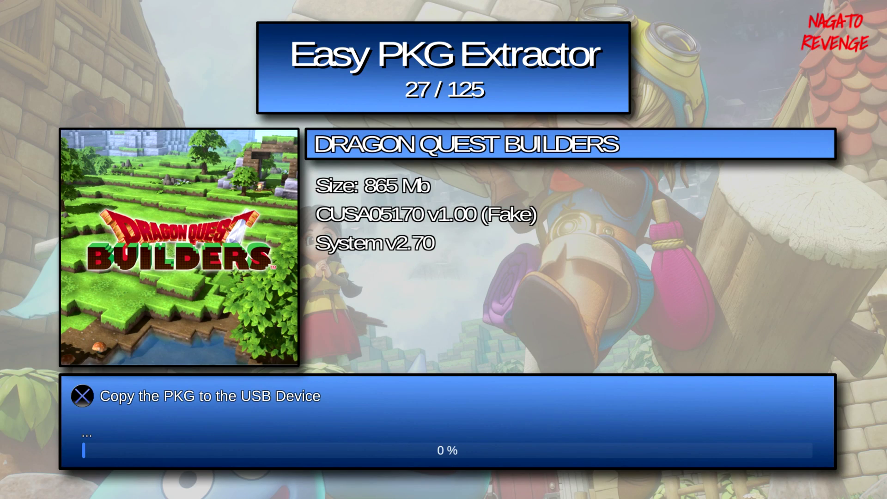
{"action": "key", "text": "Right"}
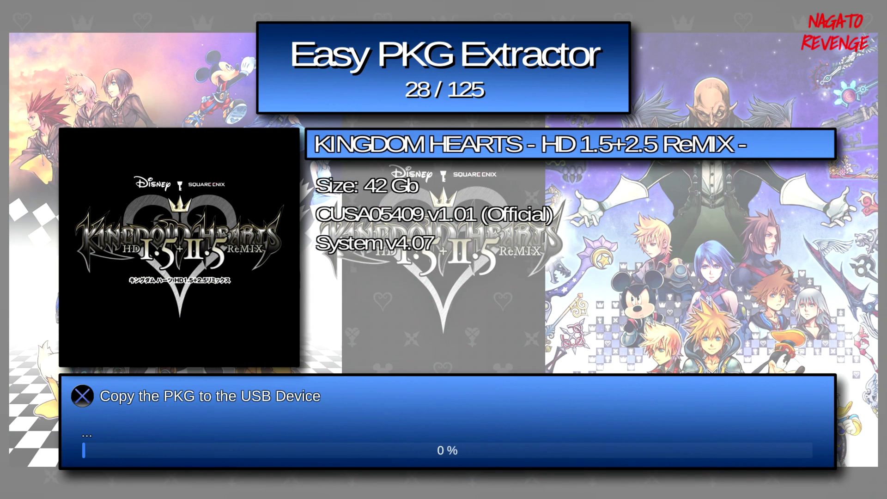
{"action": "key", "text": "Right"}
{"action": "key", "text": "Right"}
{"action": "key", "text": "Right"}
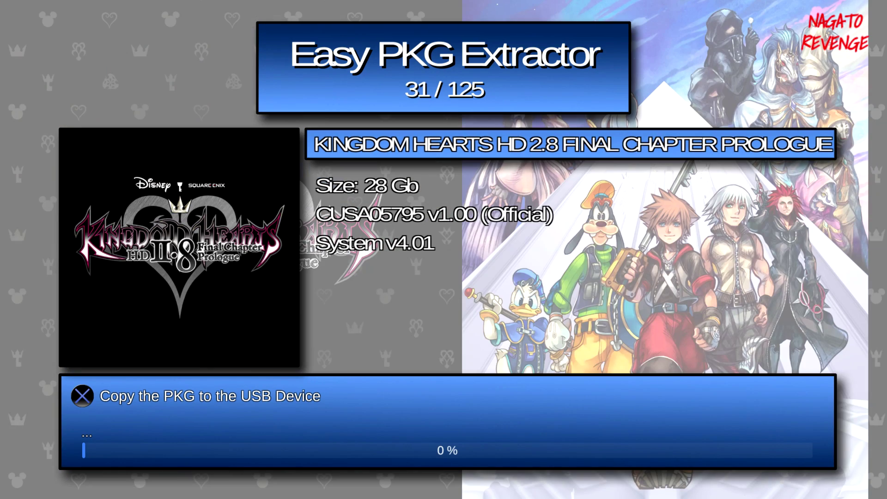
{"action": "key", "text": "Right"}
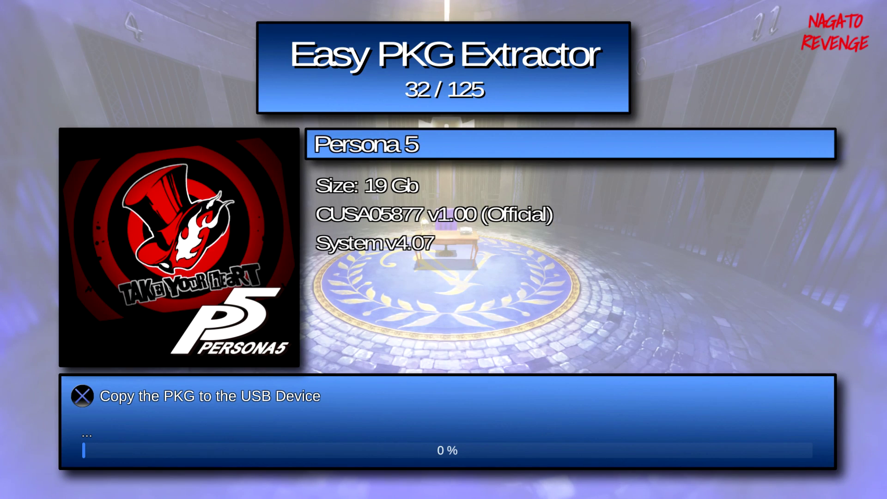
{"action": "key", "text": "Right"}
{"action": "key", "text": "Right"}
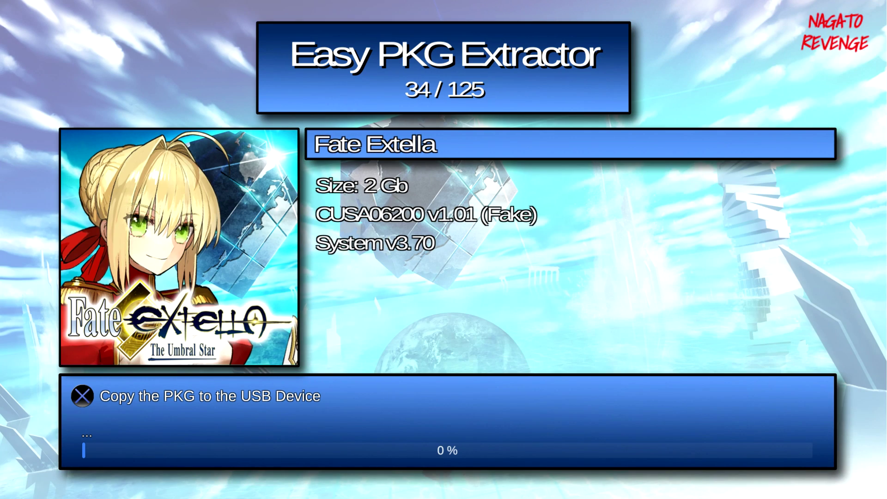
{"action": "key", "text": "Left"}
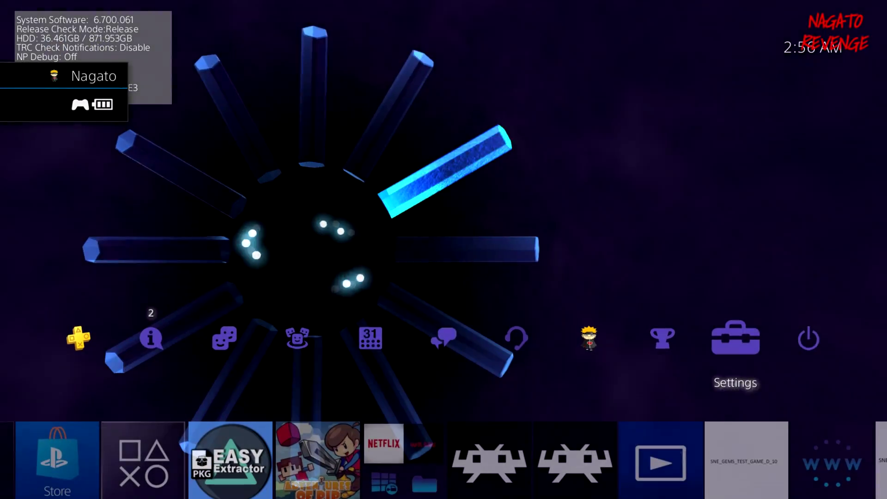
Return to the console Settings and open Debug Settings again
{"action": "key", "text": "Right"}
{"action": "key", "text": "Left"}
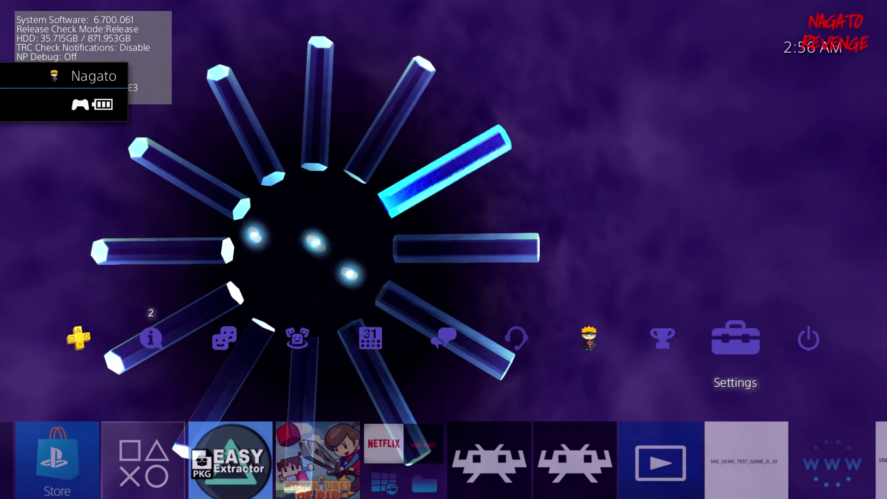
{"action": "key", "text": "Return"}
{"action": "key", "text": "Up"}
{"action": "key", "text": "Up"}
{"action": "key", "text": "Up"}
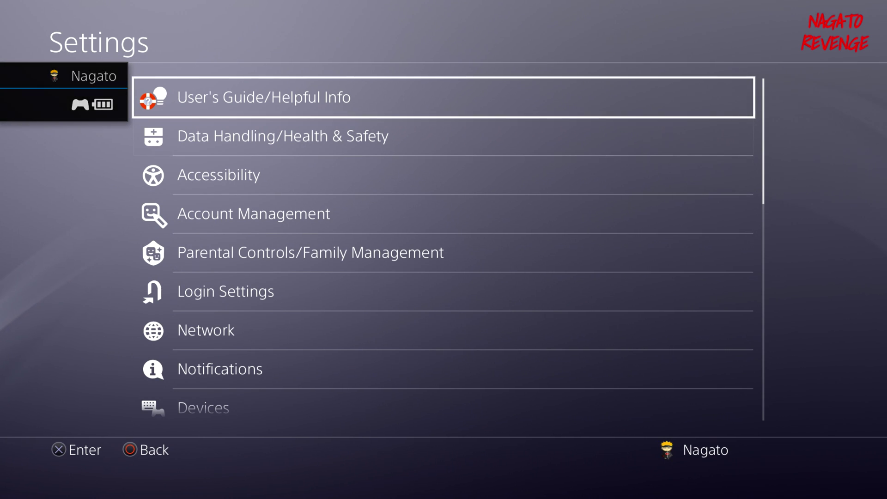
{"action": "key", "text": "Down"}
{"action": "key", "text": "Down"}
{"action": "key", "text": "Down"}
{"action": "key", "text": "Down"}
{"action": "key", "text": "Down"}
{"action": "key", "text": "Down"}
{"action": "key", "text": "Down"}
{"action": "key", "text": "Down"}
{"action": "key", "text": "Down"}
{"action": "key", "text": "Down"}
{"action": "key", "text": "Down"}
{"action": "key", "text": "Down"}
{"action": "key", "text": "Down"}
{"action": "key", "text": "Down"}
{"action": "key", "text": "Down"}
{"action": "key", "text": "Down"}
{"action": "key", "text": "Down"}
{"action": "key", "text": "Down"}
{"action": "key", "text": "Down"}
{"action": "key", "text": "Down"}
{"action": "key", "text": "Down"}
{"action": "key", "text": "Down"}
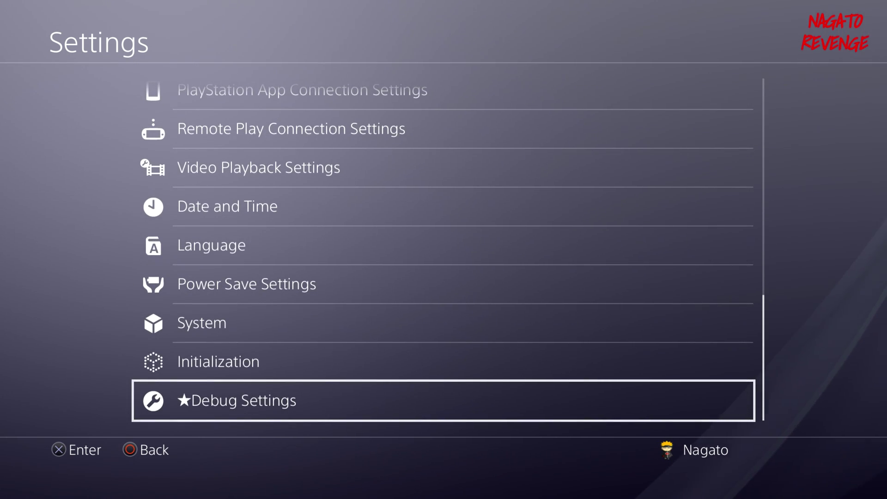
{"action": "key", "text": "Return"}
Look through the Debug Settings categories past External HDD, Memory and Network, and return to Game
{"action": "key", "text": "Down"}
{"action": "key", "text": "Down"}
{"action": "key", "text": "Down"}
{"action": "key", "text": "Down"}
{"action": "key", "text": "Down"}
{"action": "key", "text": "Down"}
{"action": "key", "text": "Down"}
{"action": "key", "text": "Down"}
{"action": "key", "text": "Down"}
{"action": "key", "text": "Down"}
{"action": "key", "text": "Down"}
{"action": "key", "text": "Down"}
{"action": "key", "text": "Down"}
{"action": "key", "text": "Down"}
{"action": "key", "text": "Down"}
{"action": "key", "text": "Down"}
{"action": "key", "text": "Down"}
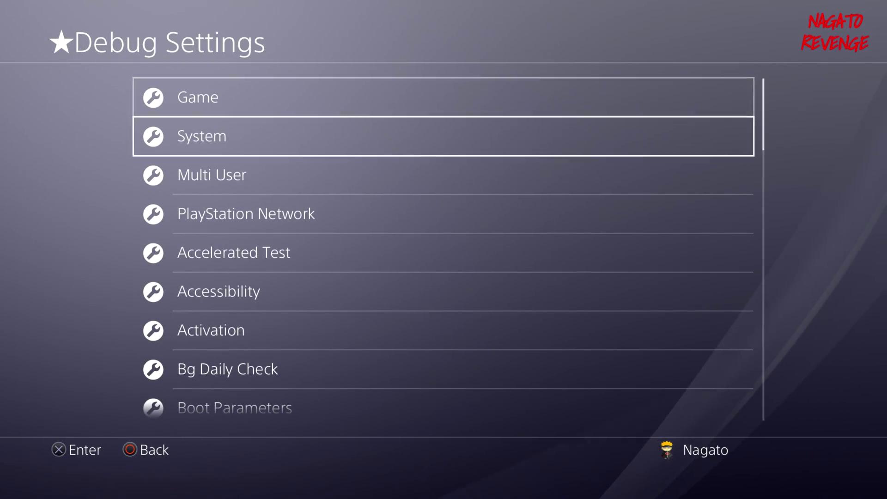
{"action": "key", "text": "Down"}
{"action": "key", "text": "Down"}
{"action": "key", "text": "Down"}
{"action": "key", "text": "Down"}
{"action": "key", "text": "Down"}
{"action": "key", "text": "Down"}
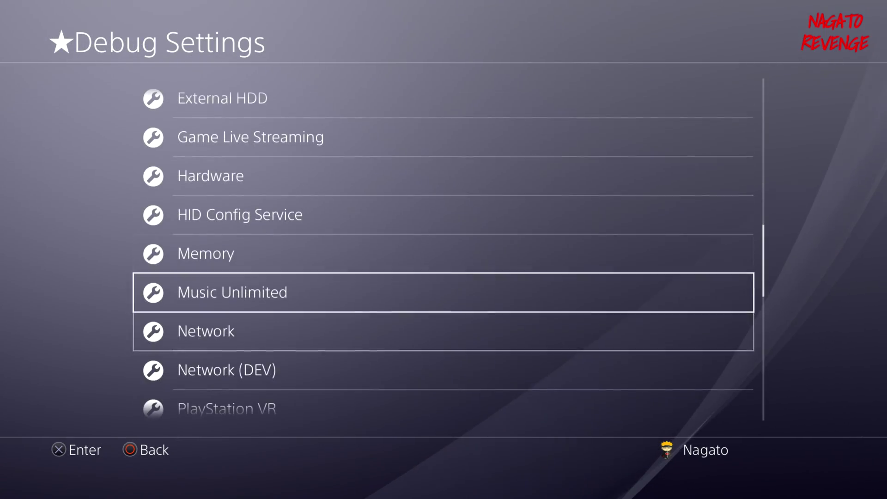
{"action": "key", "text": "Up"}
{"action": "key", "text": "Up"}
{"action": "key", "text": "Up"}
{"action": "key", "text": "Up"}
{"action": "key", "text": "Up"}
{"action": "key", "text": "Up"}
{"action": "key", "text": "Up"}
{"action": "key", "text": "Up"}
{"action": "key", "text": "Up"}
{"action": "key", "text": "Up"}
{"action": "key", "text": "Up"}
{"action": "key", "text": "Up"}
{"action": "key", "text": "Up"}
{"action": "key", "text": "Up"}
{"action": "key", "text": "Up"}
{"action": "key", "text": "Up"}
{"action": "key", "text": "Up"}
{"action": "key", "text": "Up"}
{"action": "key", "text": "Up"}
{"action": "key", "text": "Up"}
{"action": "key", "text": "Up"}
{"action": "key", "text": "Up"}
{"action": "key", "text": "Up"}
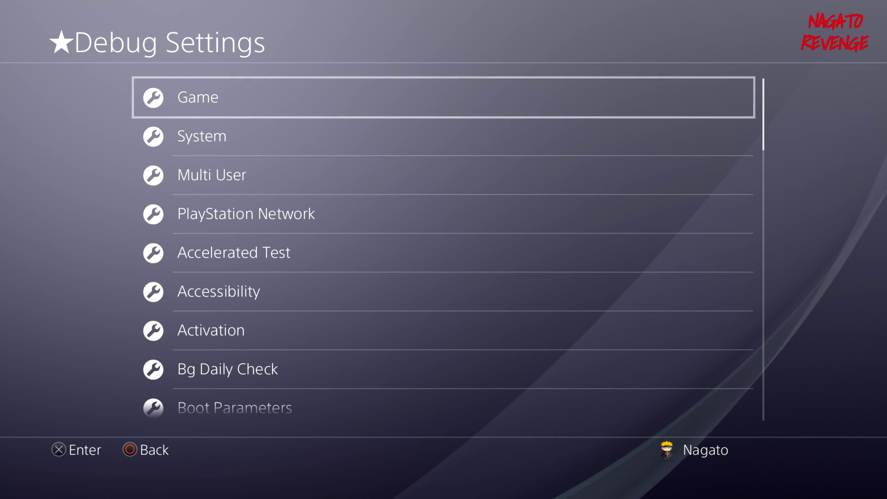
Open the Package Installer from the Game debug settings and look through the listed packages down to Senran Kagura PEACH BEACH SPLASH.pkg
{"action": "key", "text": "Return"}
{"action": "key", "text": "Down"}
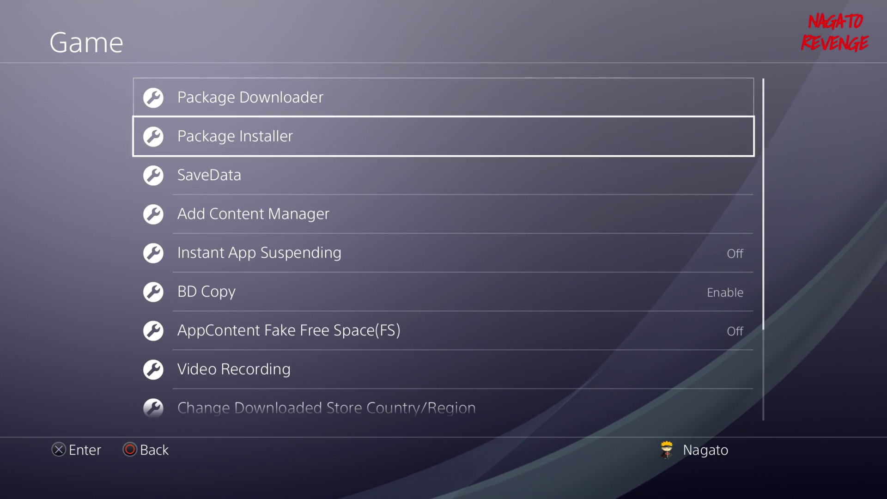
{"action": "key", "text": "Return"}
{"action": "key", "text": "Down"}
{"action": "key", "text": "Down"}
{"action": "key", "text": "Down"}
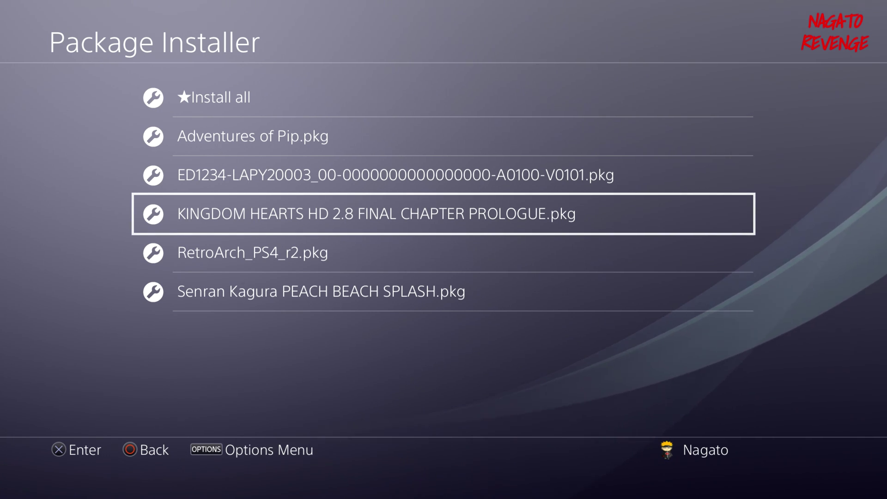
{"action": "key", "text": "Down"}
{"action": "key", "text": "Down"}
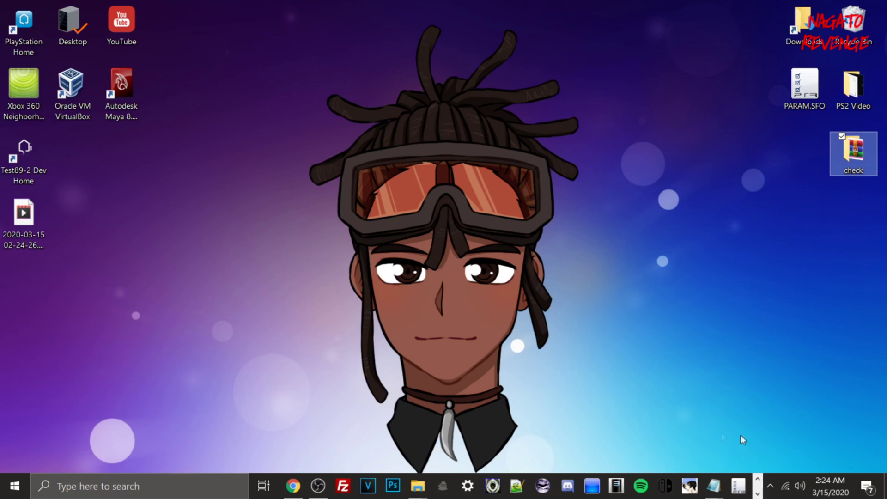
Switch to File Explorer on the PC, open 500GB HDD (F:), and check the ED1234-LAPY20003 and Senran Kagura PEACH BEACH SPLASH package files
{"action": "left_click", "coordinate": [422, 486]}
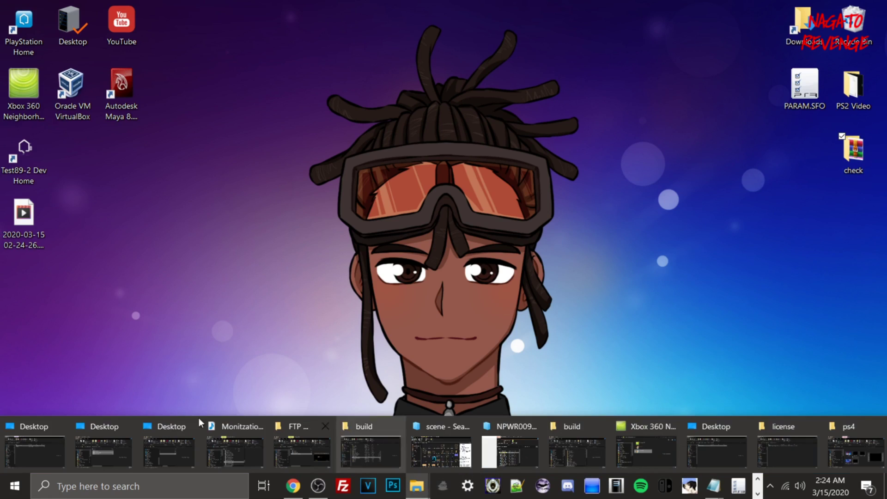
{"action": "left_click", "coordinate": [26, 438]}
{"action": "scroll", "coordinate": [56, 448], "scroll_direction": "down", "scroll_amount": 2}
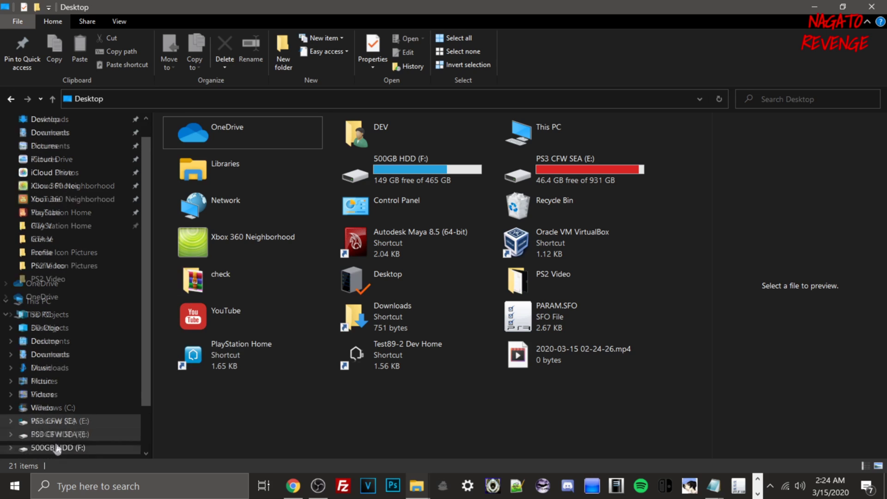
{"action": "left_click", "coordinate": [67, 436]}
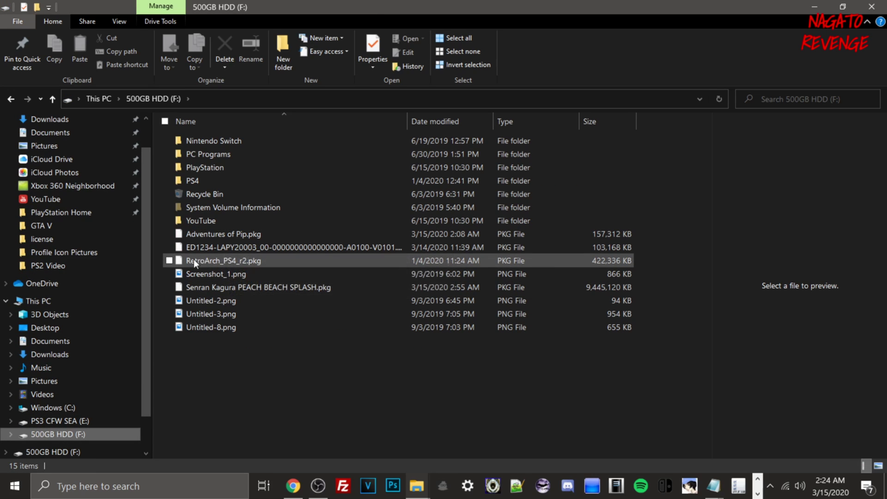
{"action": "left_click", "coordinate": [237, 249]}
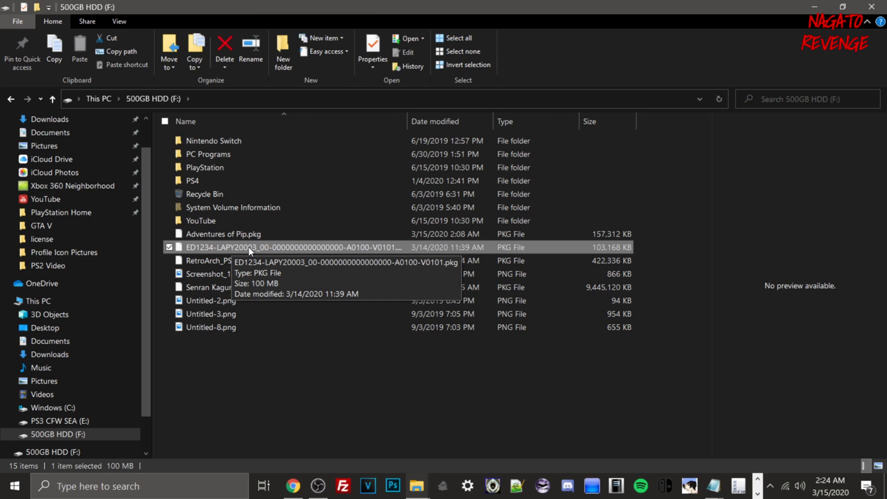
{"action": "left_click", "coordinate": [252, 288]}
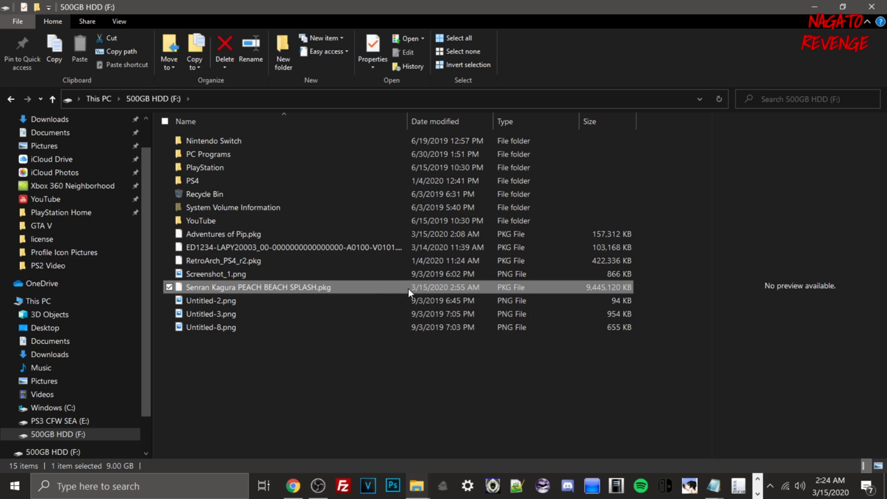
Copy Adventures of Pip.pkg from the 500GB HDD (F:) drive to the desktop, skipping the duplicate copy of the file
{"action": "left_click", "coordinate": [232, 235]}
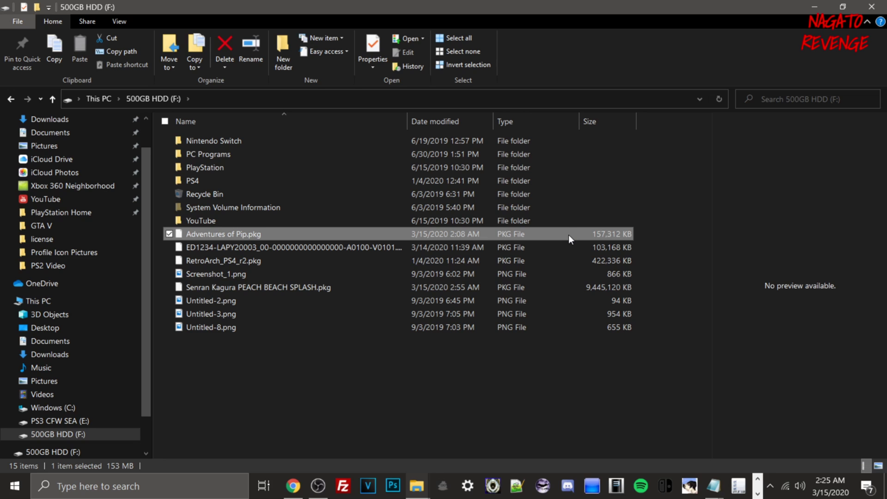
{"action": "left_click_drag", "start_coordinate": [255, 10], "coordinate": [615, 124]}
{"action": "left_click_drag", "start_coordinate": [559, 356], "coordinate": [271, 329]}
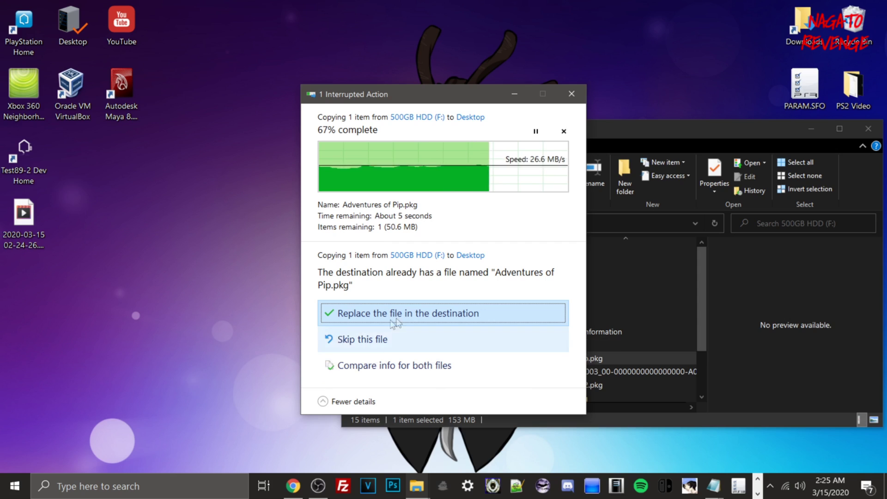
{"action": "left_click", "coordinate": [368, 349]}
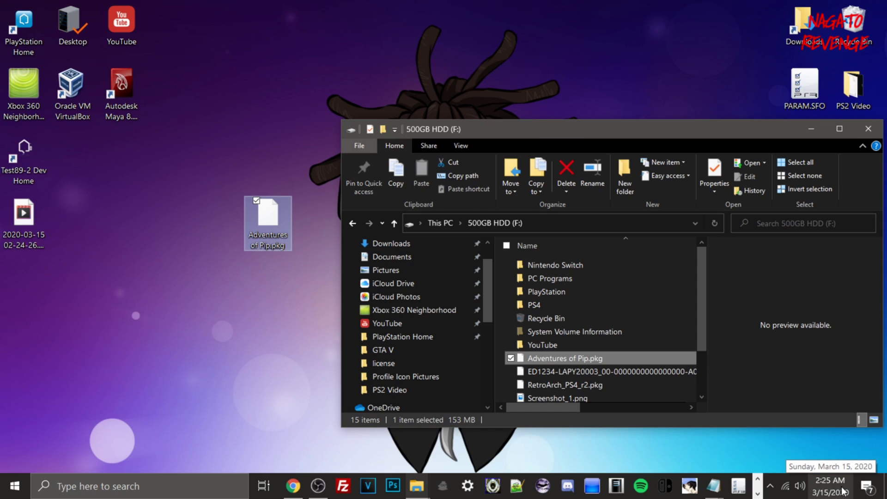
Show the hidden notification area icons of the Windows taskbar
{"action": "left_click", "coordinate": [770, 486]}
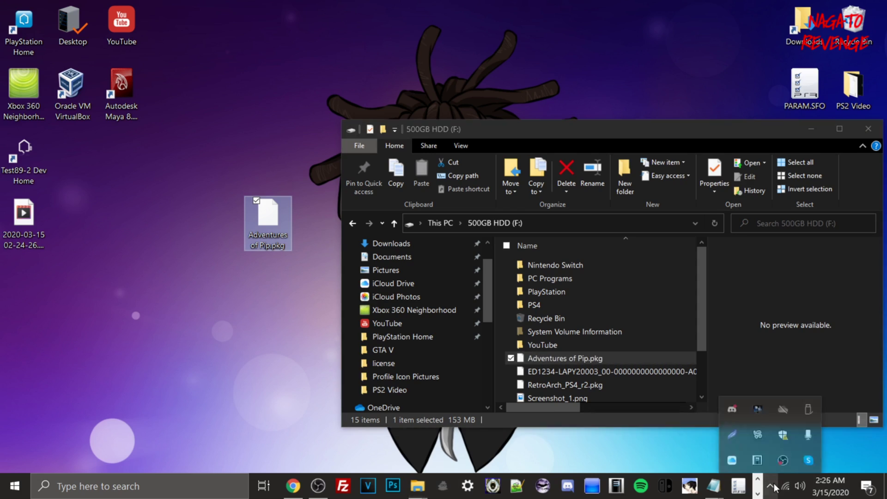